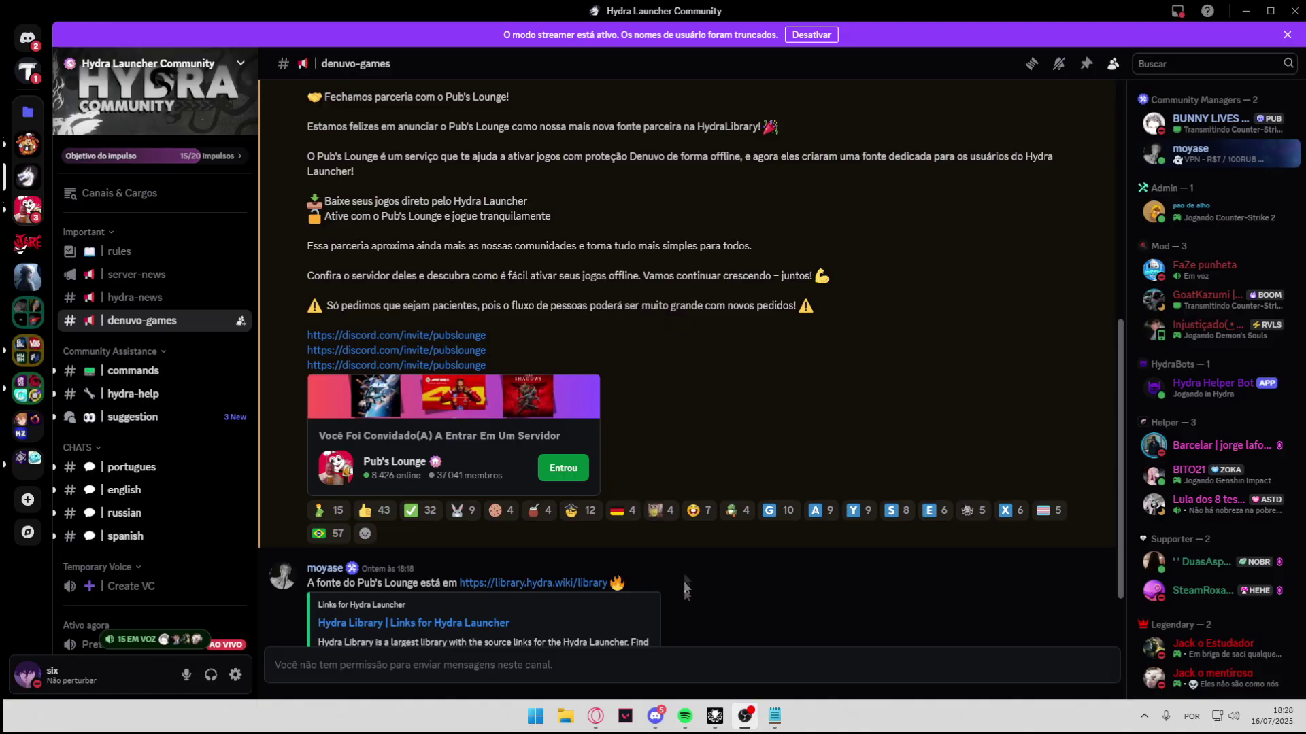
Switch to Hydra and start adding a new source under the download sources settings
click(714, 716)
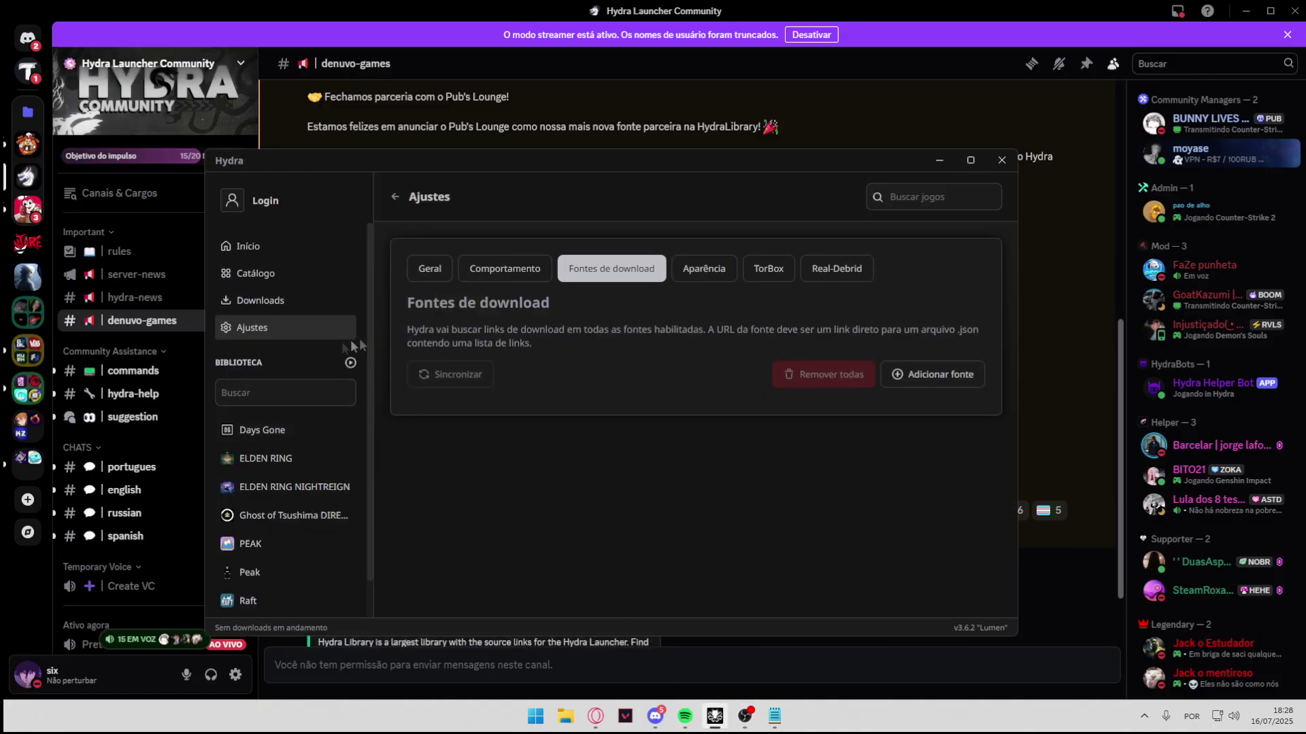
click(252, 250)
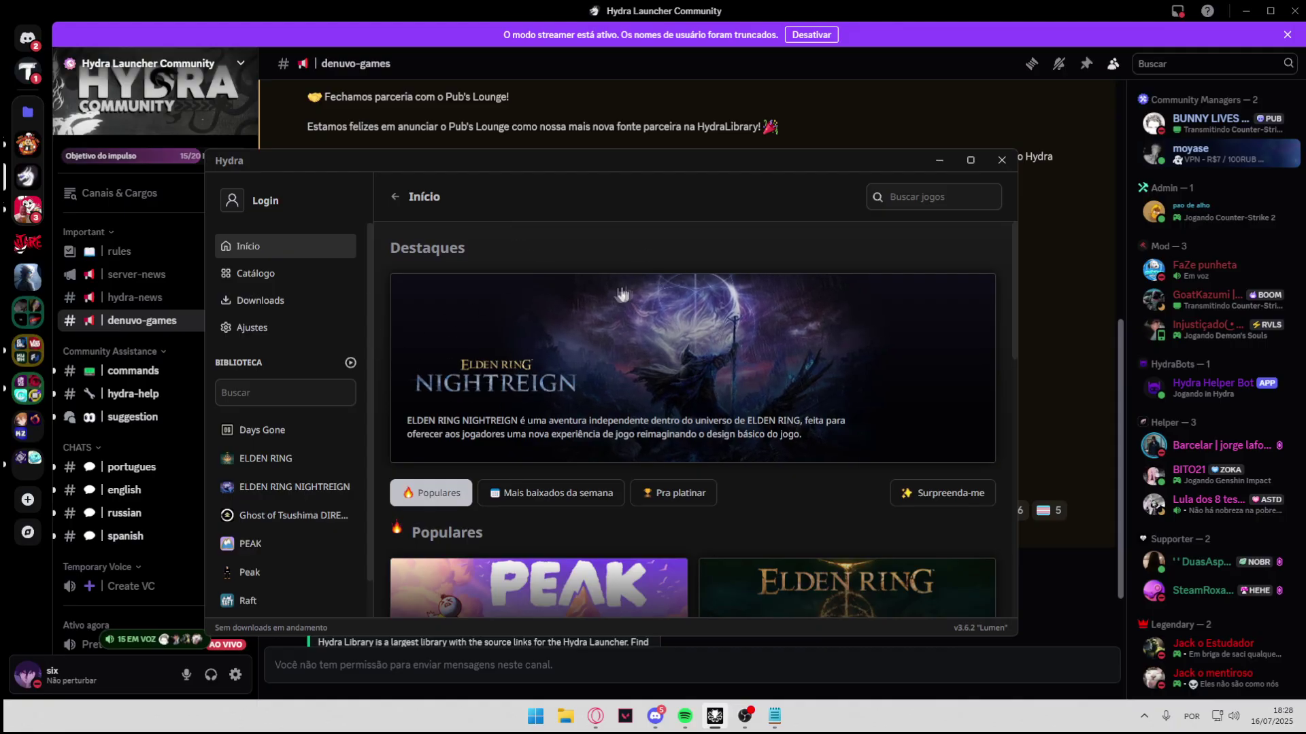
click(286, 329)
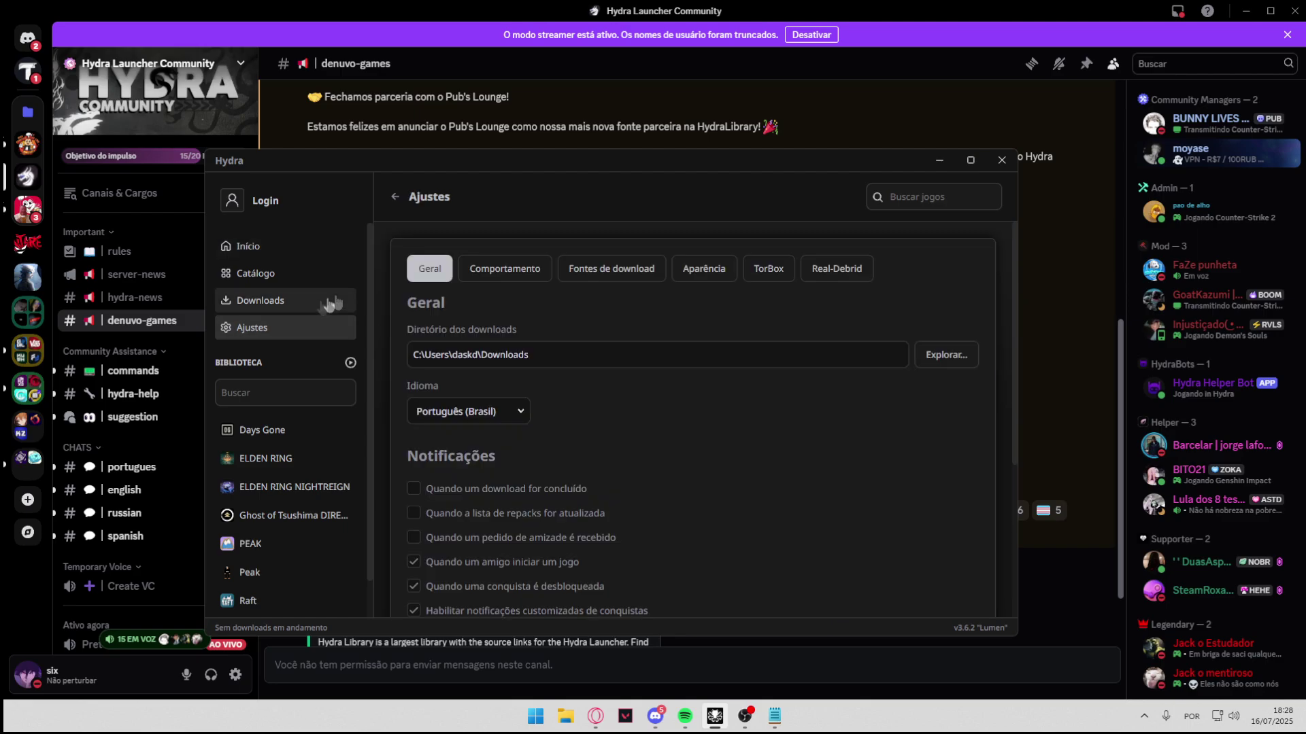
click(599, 271)
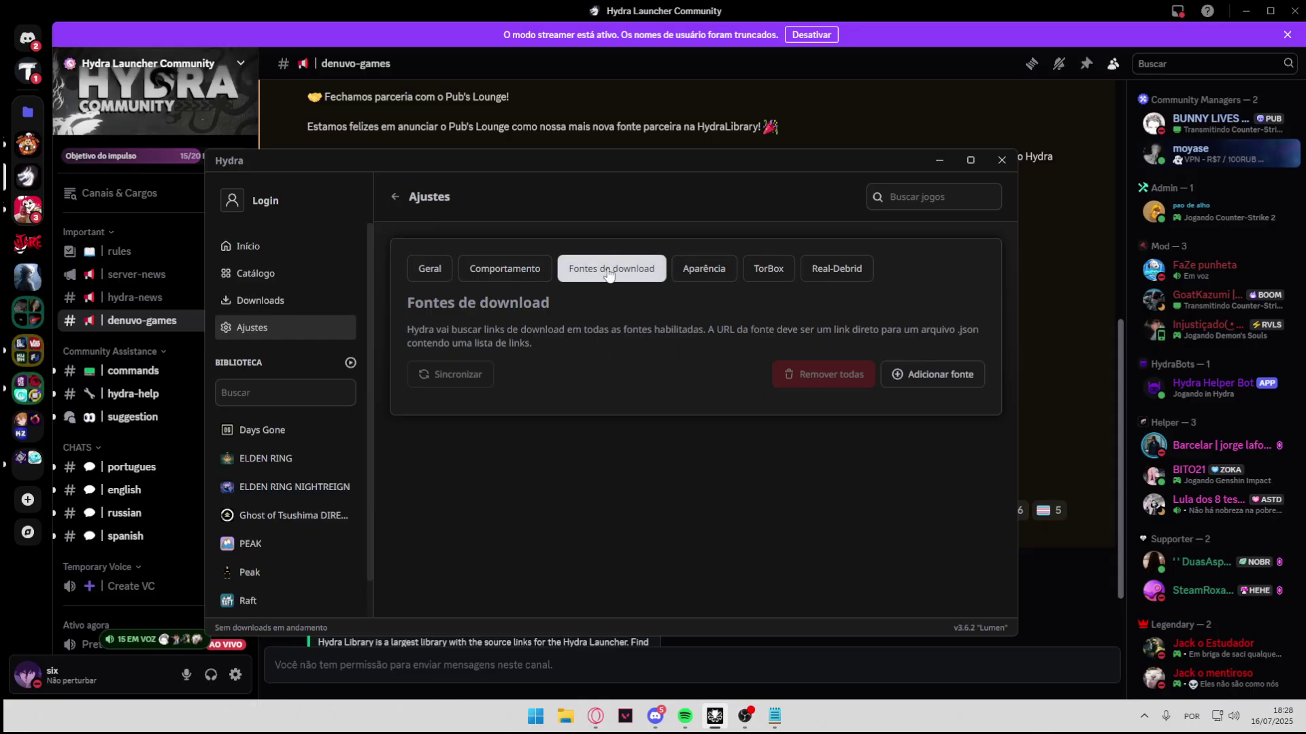
click(922, 385)
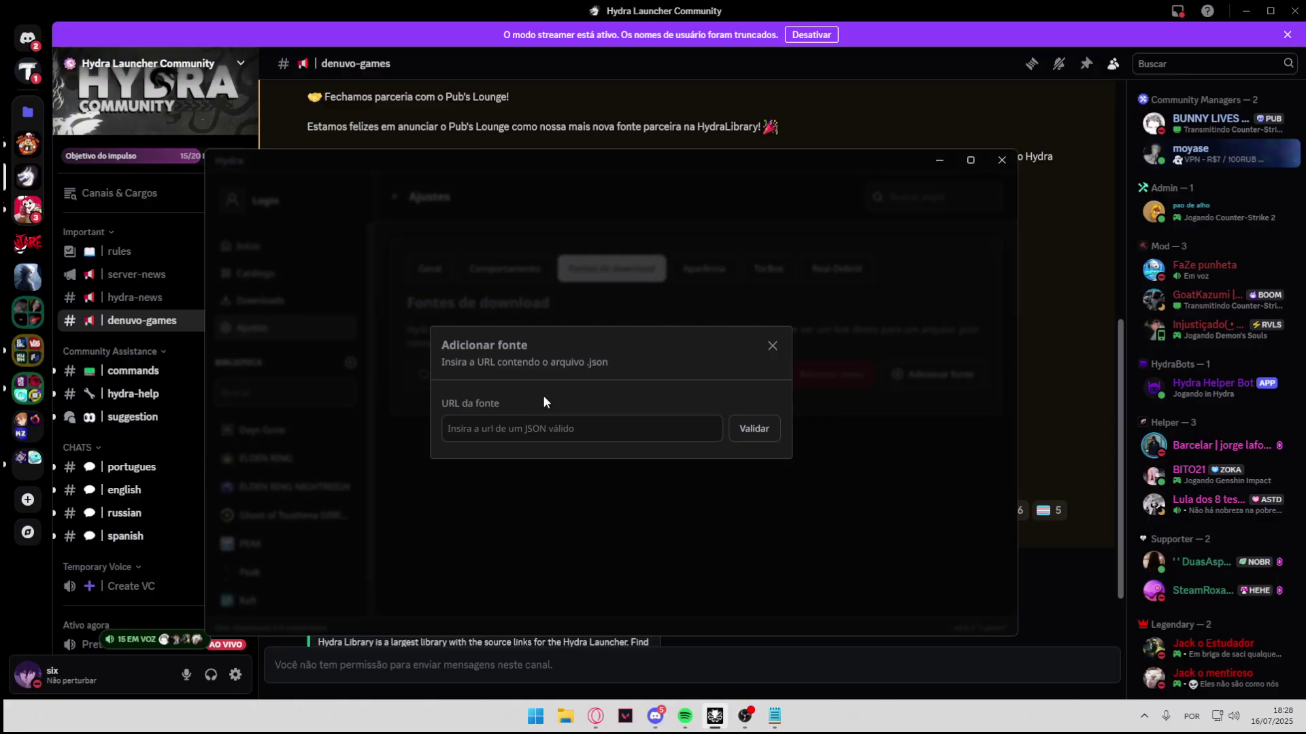
click(774, 715)
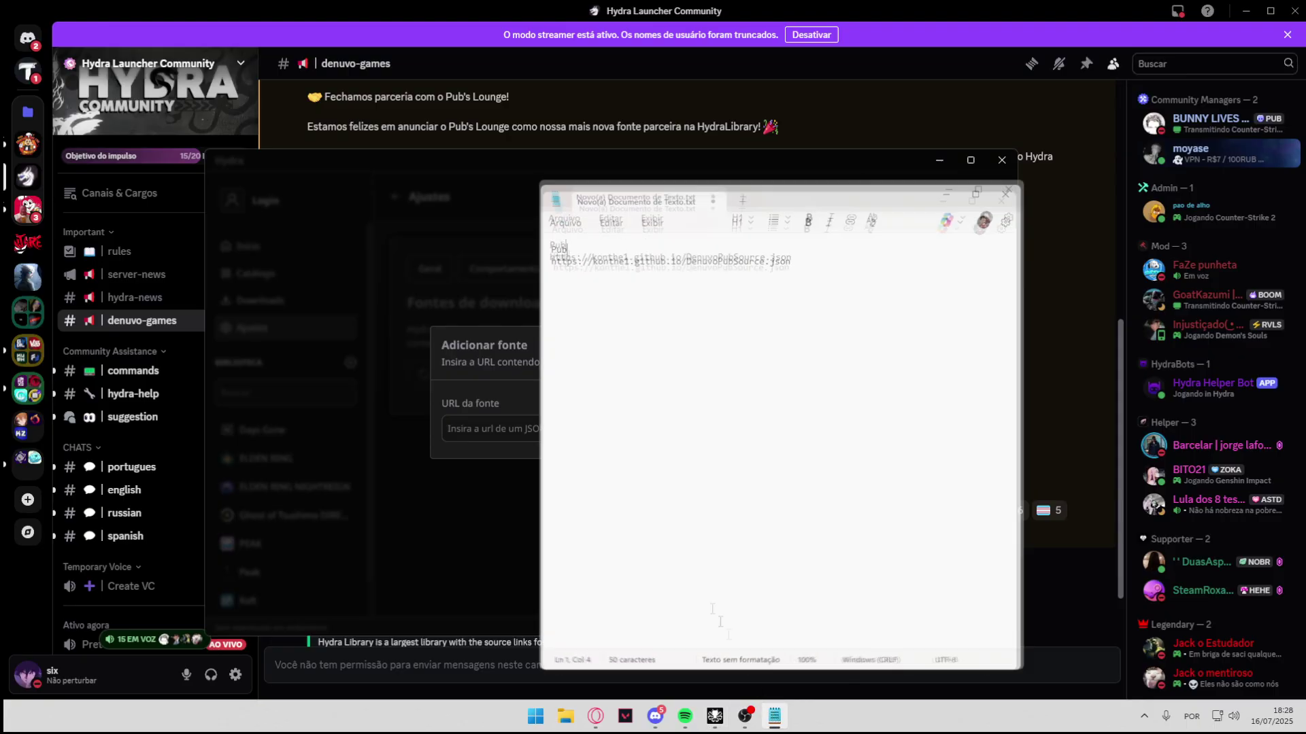
drag(546, 242, 800, 249)
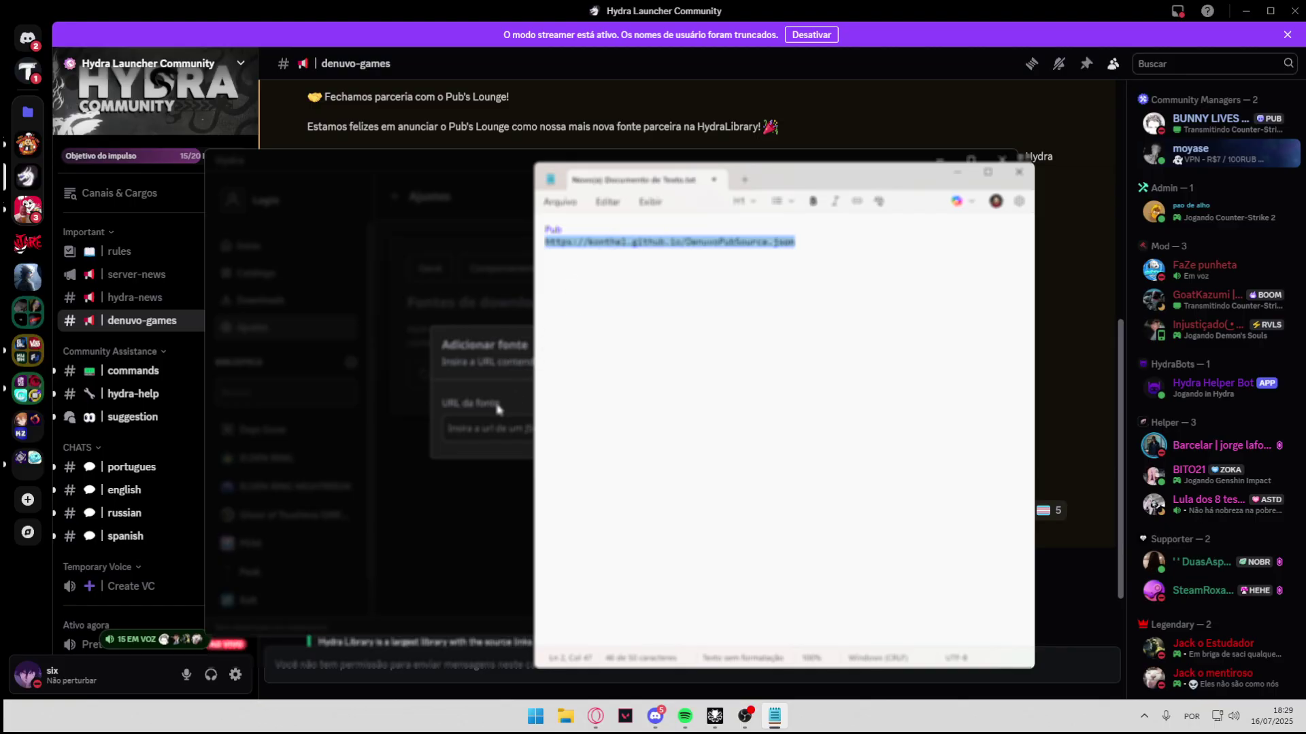
click(482, 427)
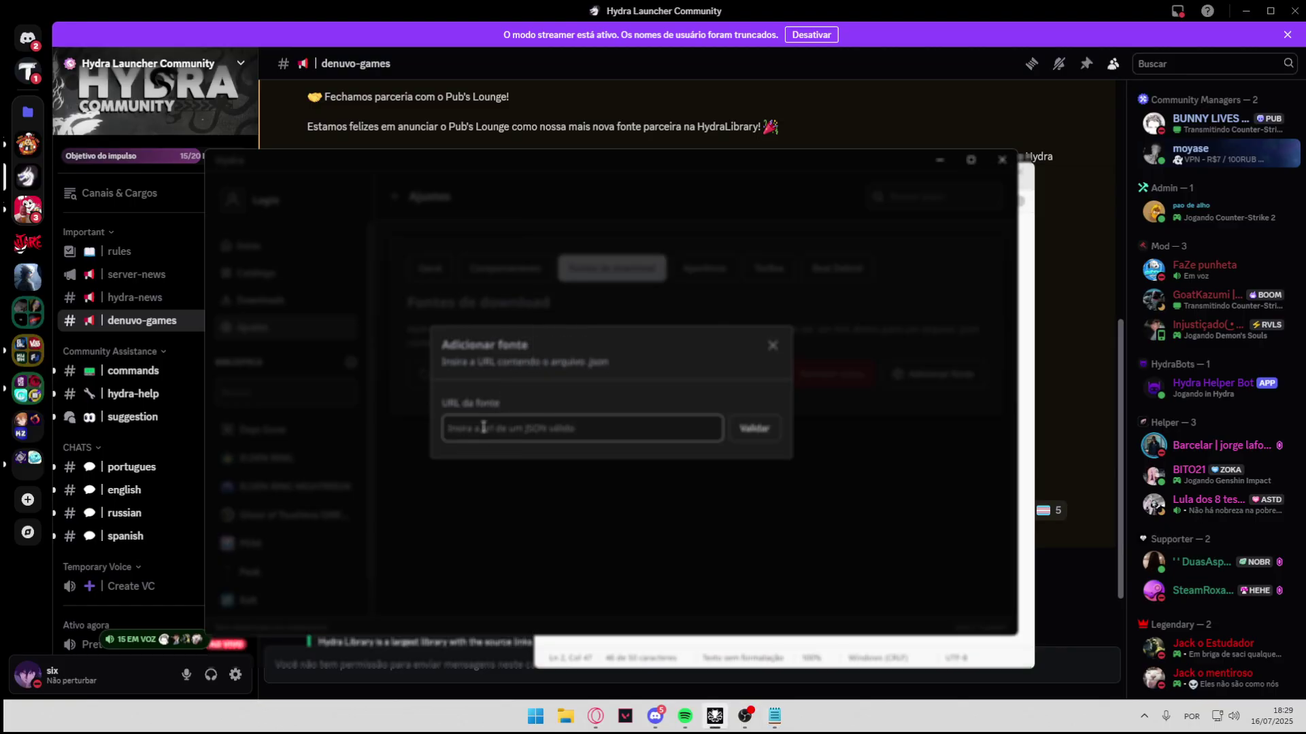
text(https://Nonthe1.github.io/DenuvoPubSource.json)
click(755, 429)
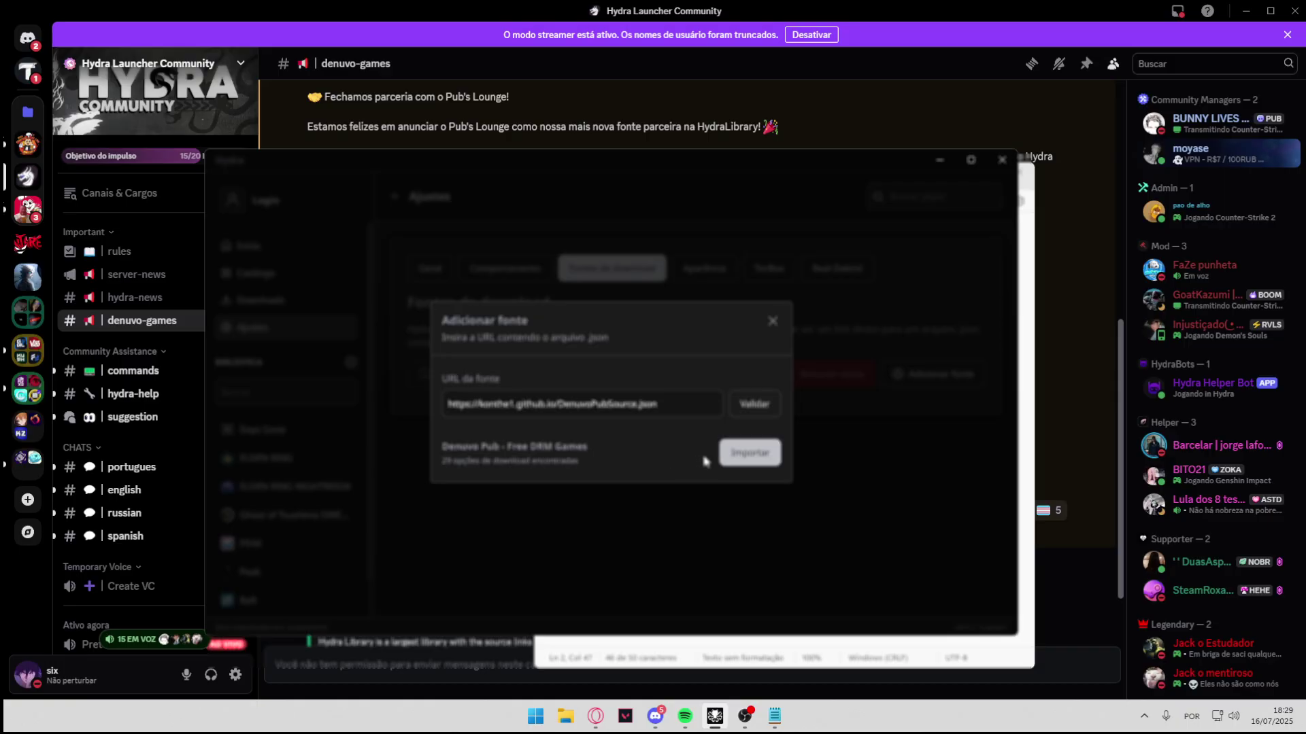
click(749, 454)
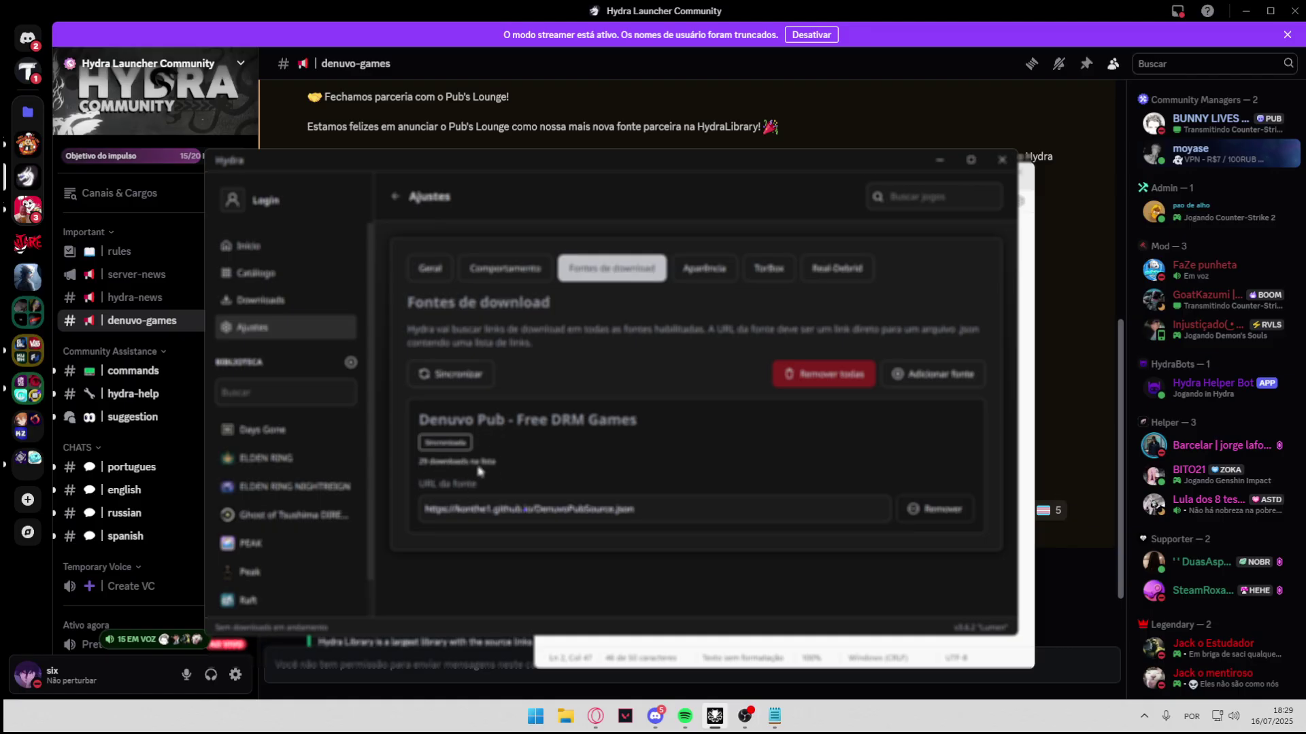
click(537, 268)
click(565, 270)
click(521, 278)
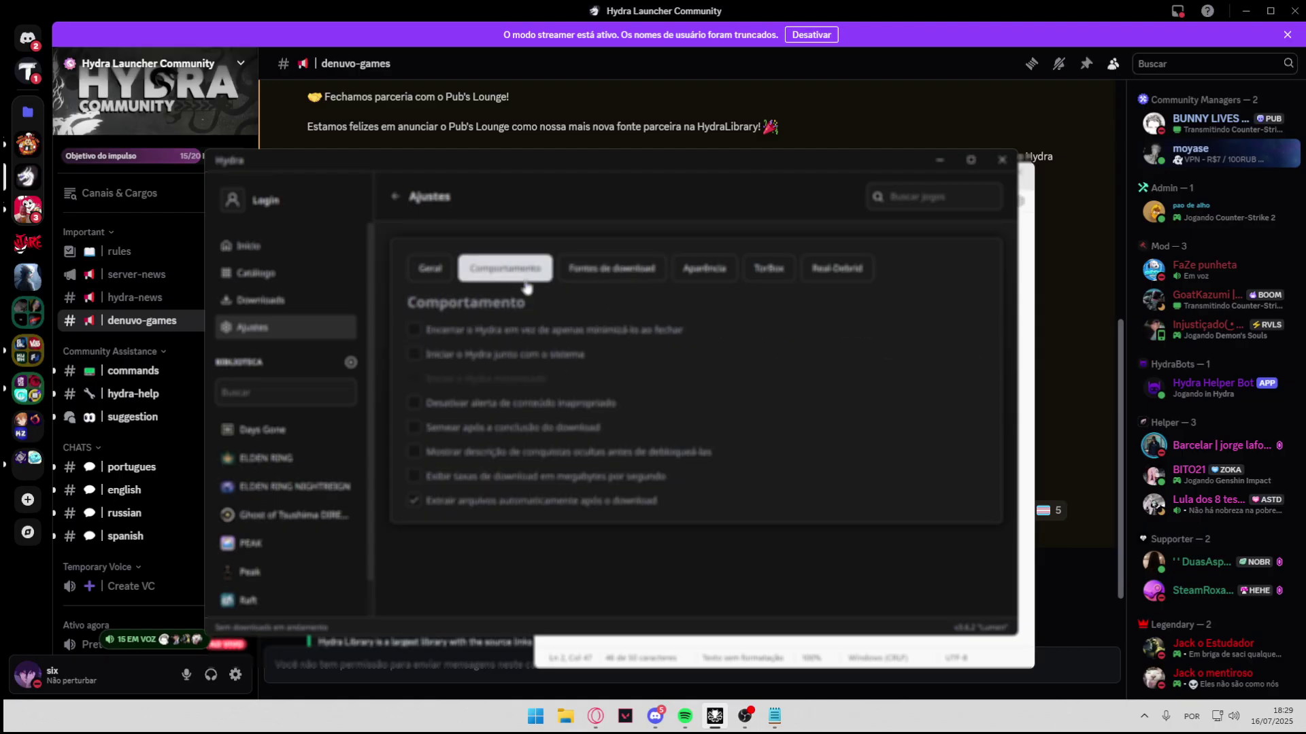
click(595, 273)
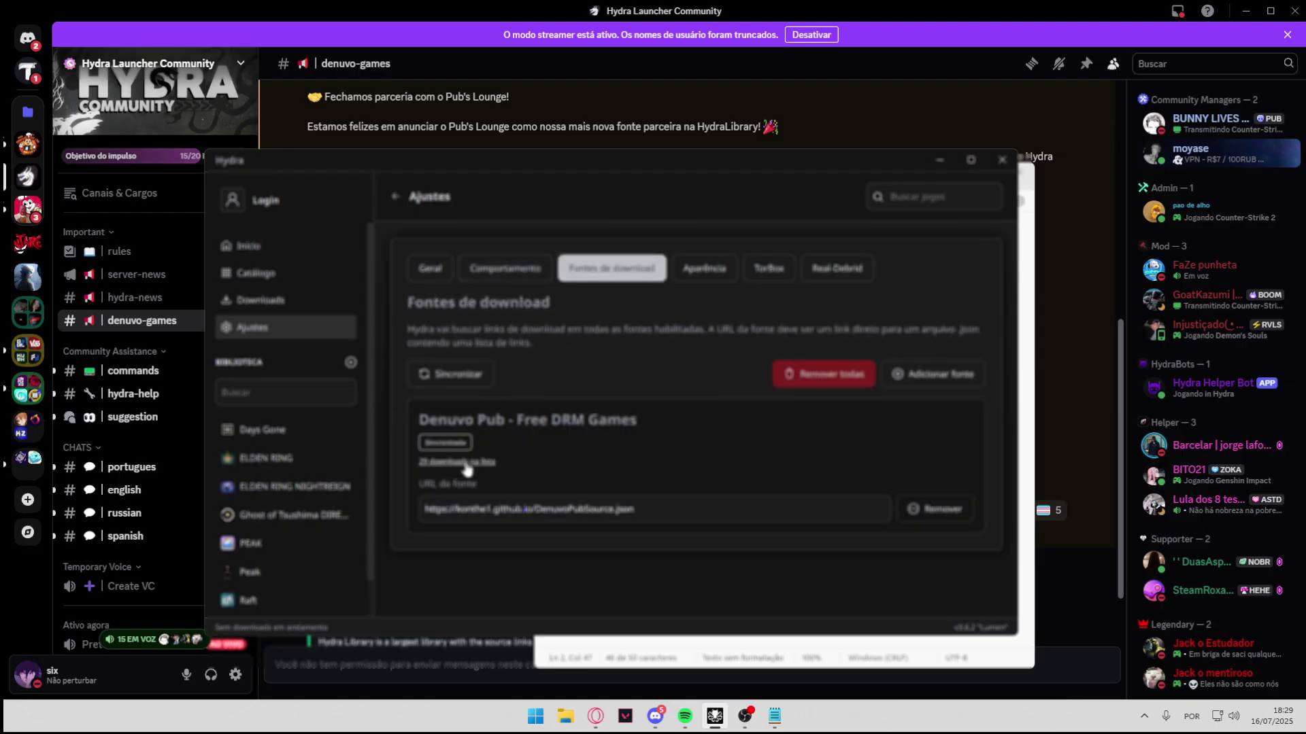
Open the catalogue filtered to the Denuvo Pub - Free DRM Games source and look through its first page of games
click(465, 463)
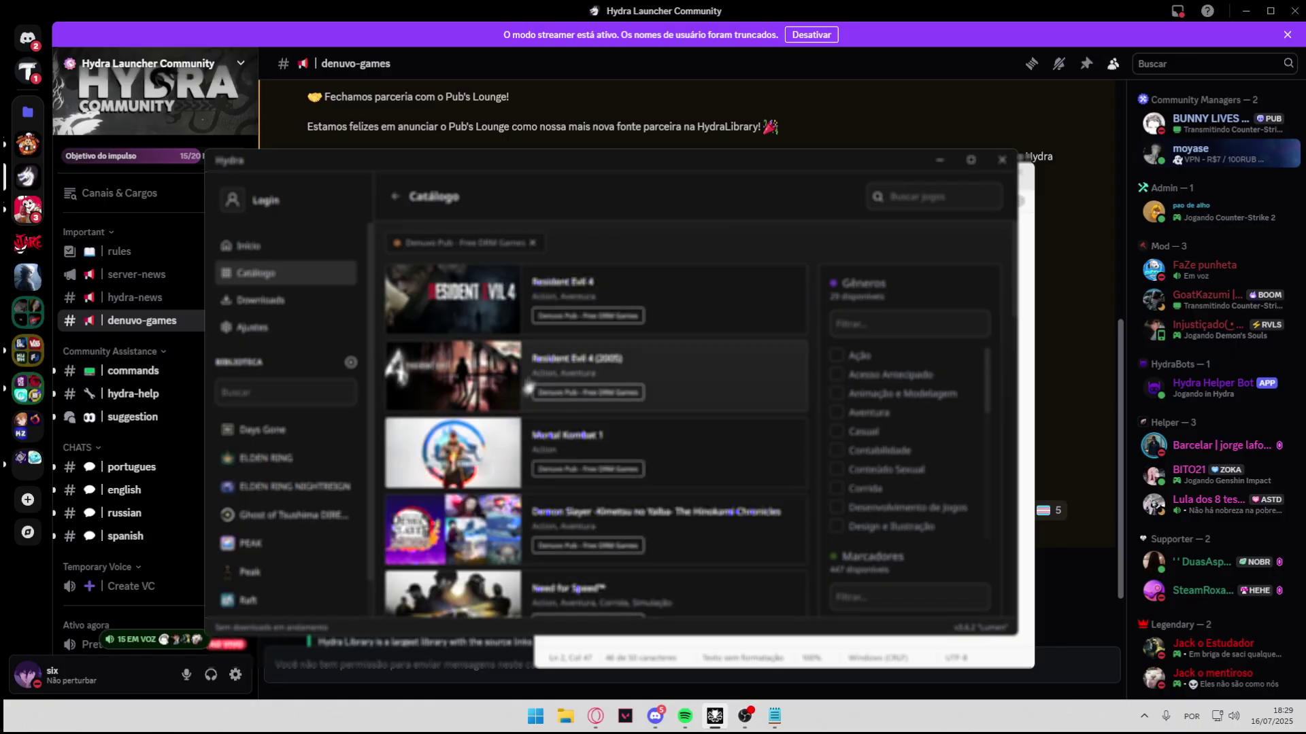
scroll(554, 333, down, 1)
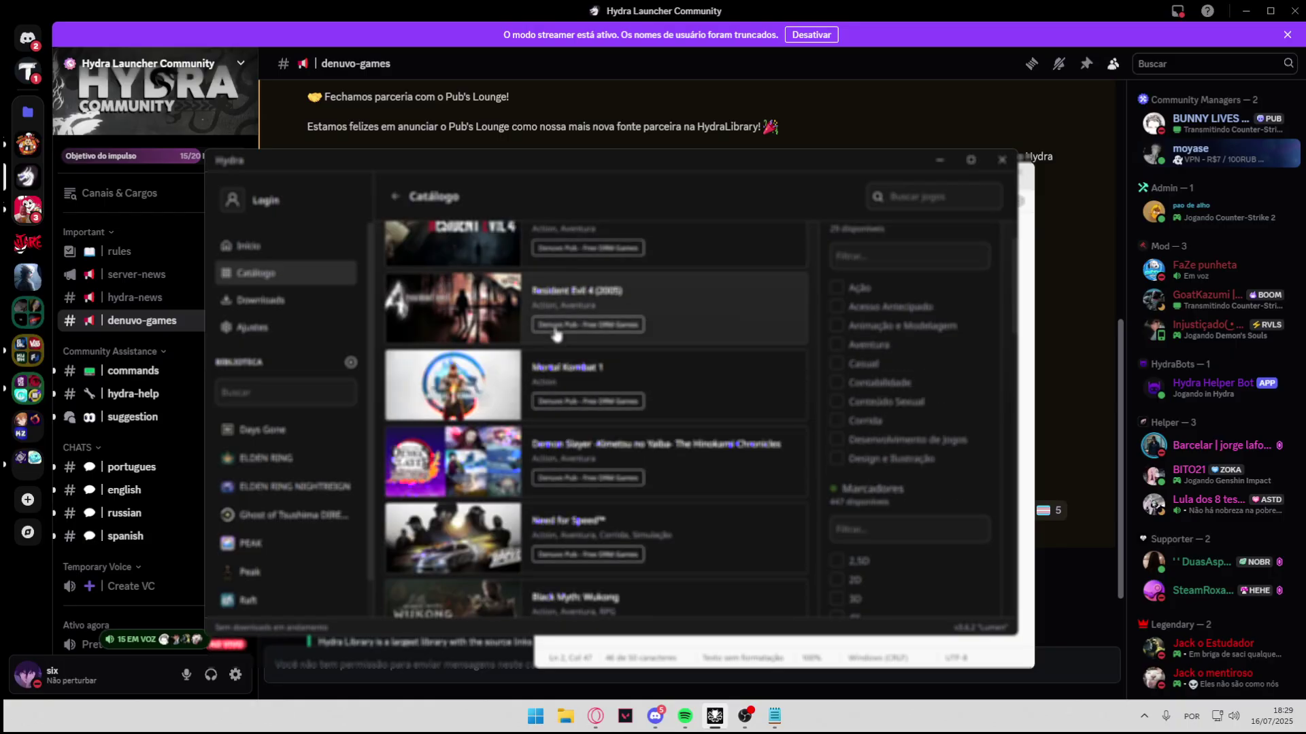
scroll(564, 320, up, 1)
scroll(578, 317, down, 2)
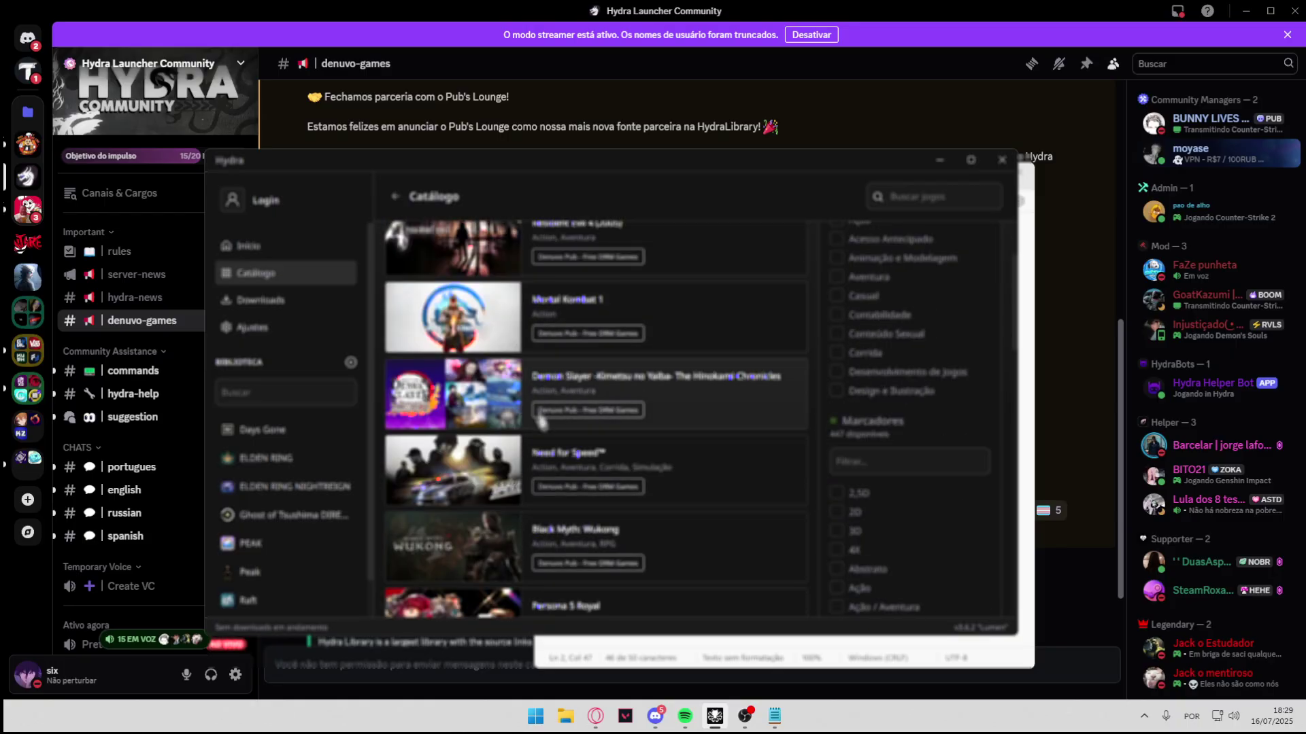
scroll(542, 421, down, 2)
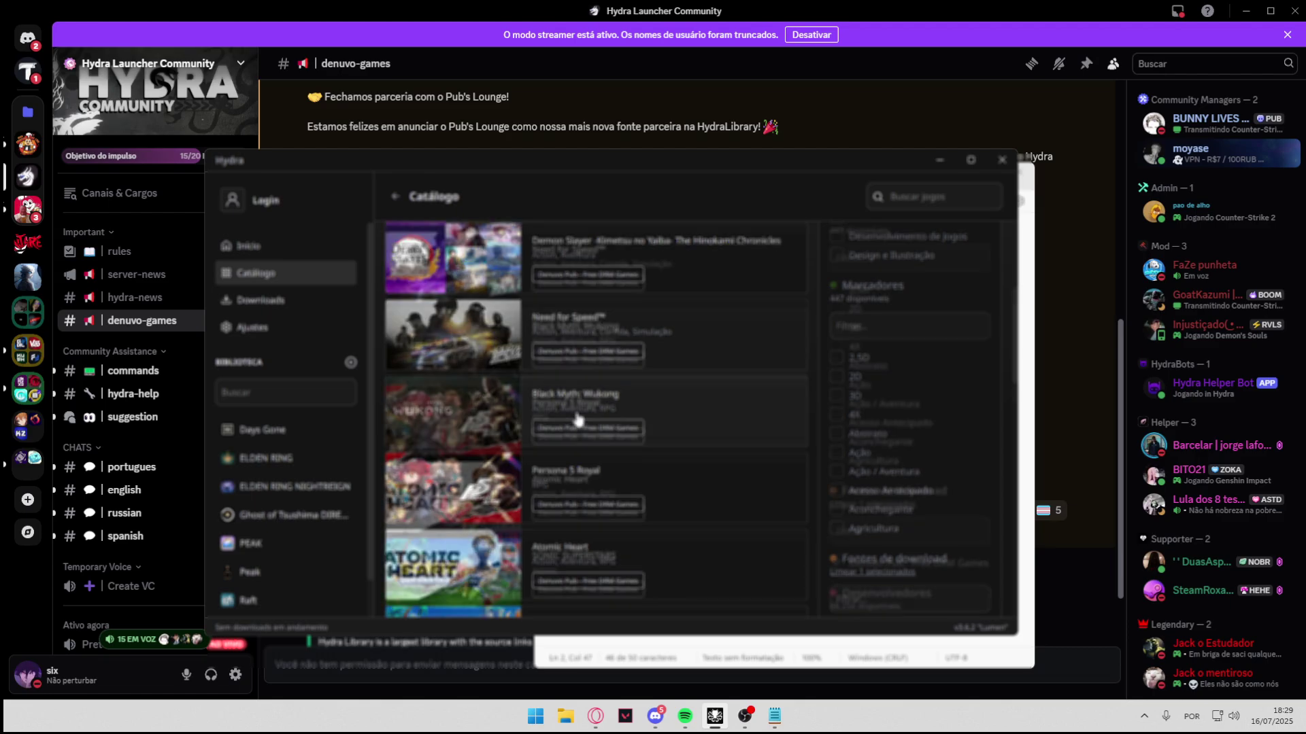
scroll(578, 419, down, 2)
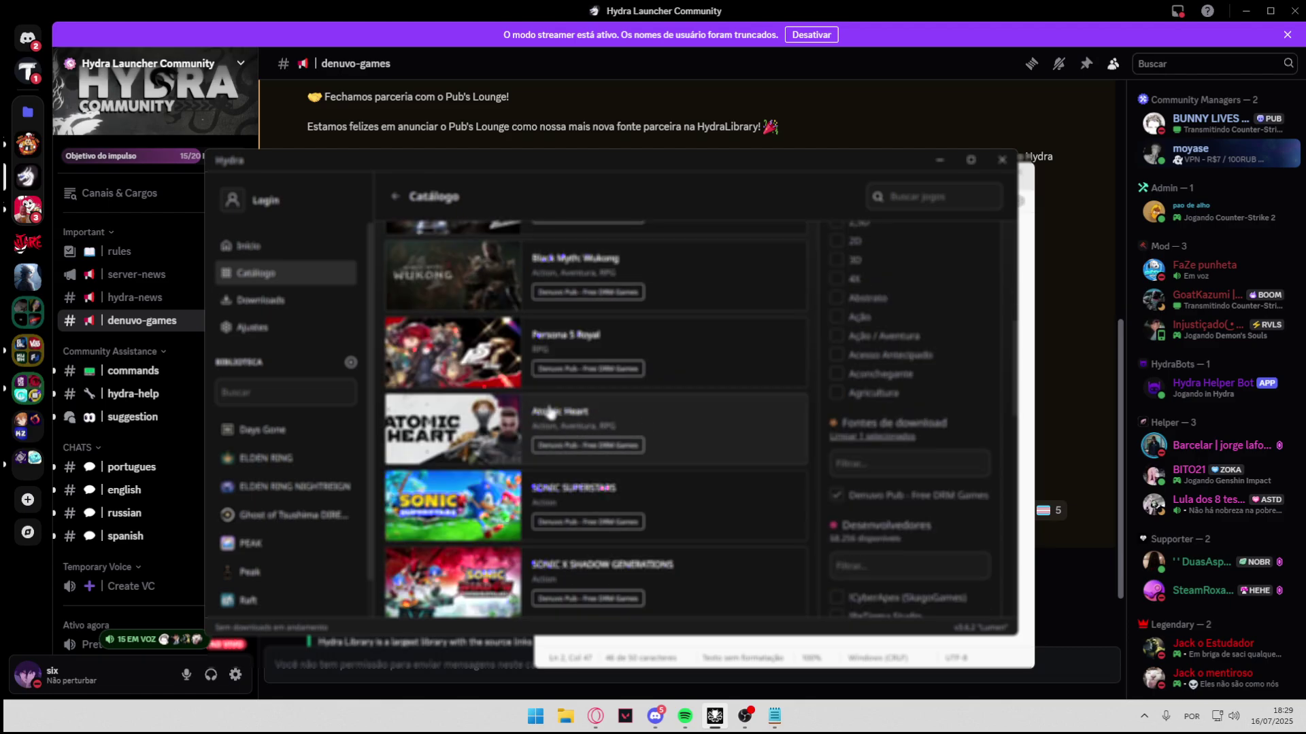
scroll(557, 415, down, 6)
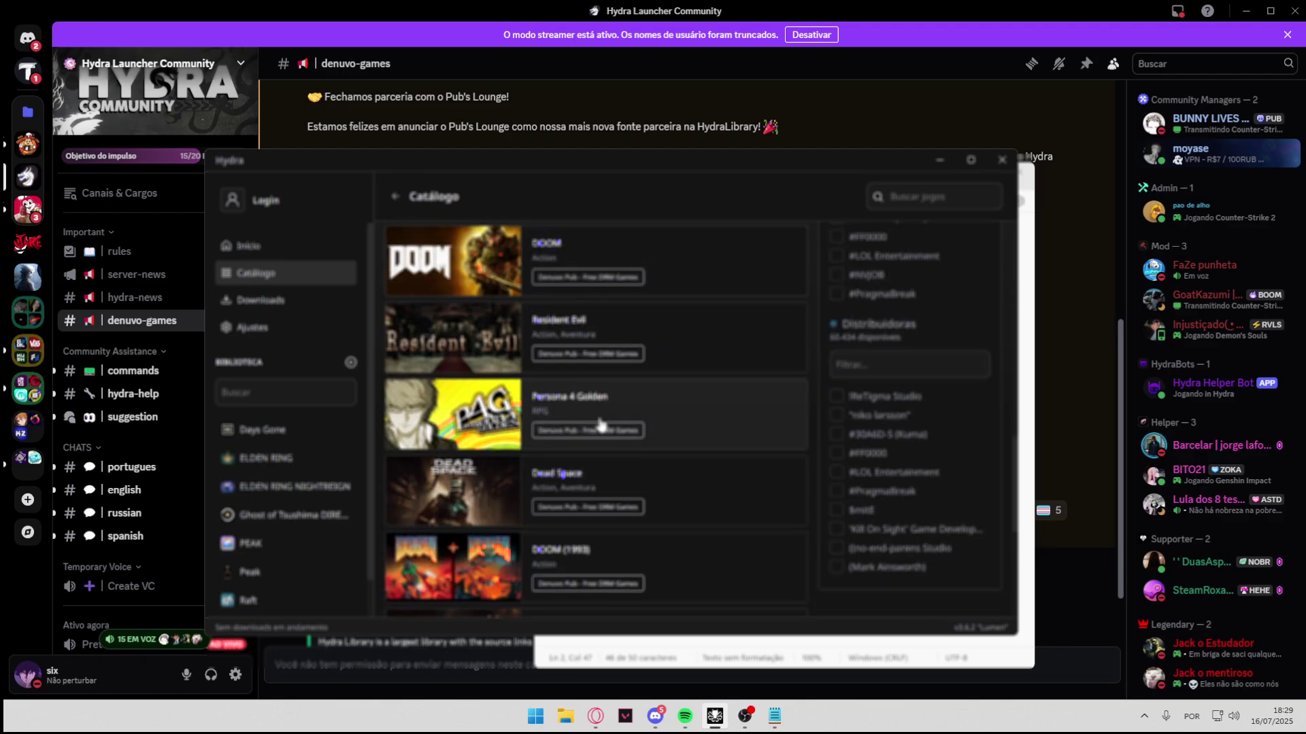
scroll(601, 425, down, 5)
Look through the games on pages 3 and 4 of the filtered catalogue
click(699, 592)
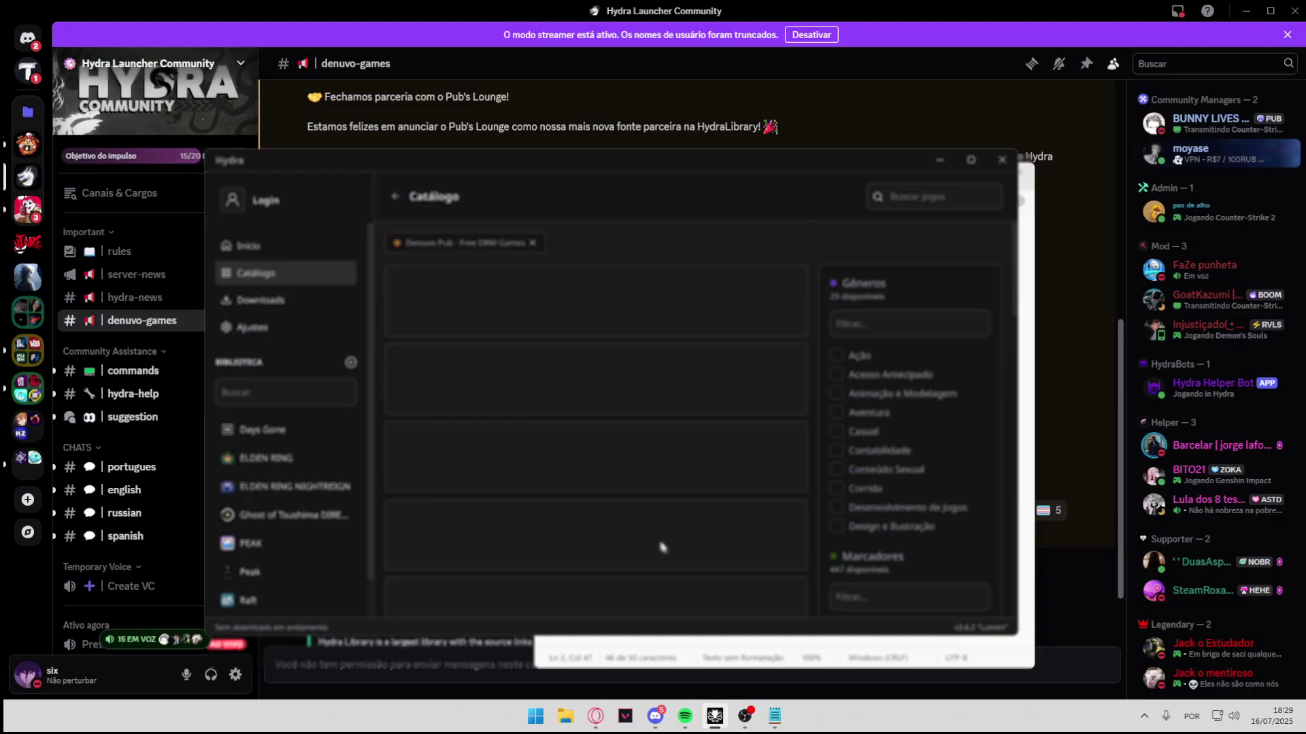
scroll(673, 544, down, 10)
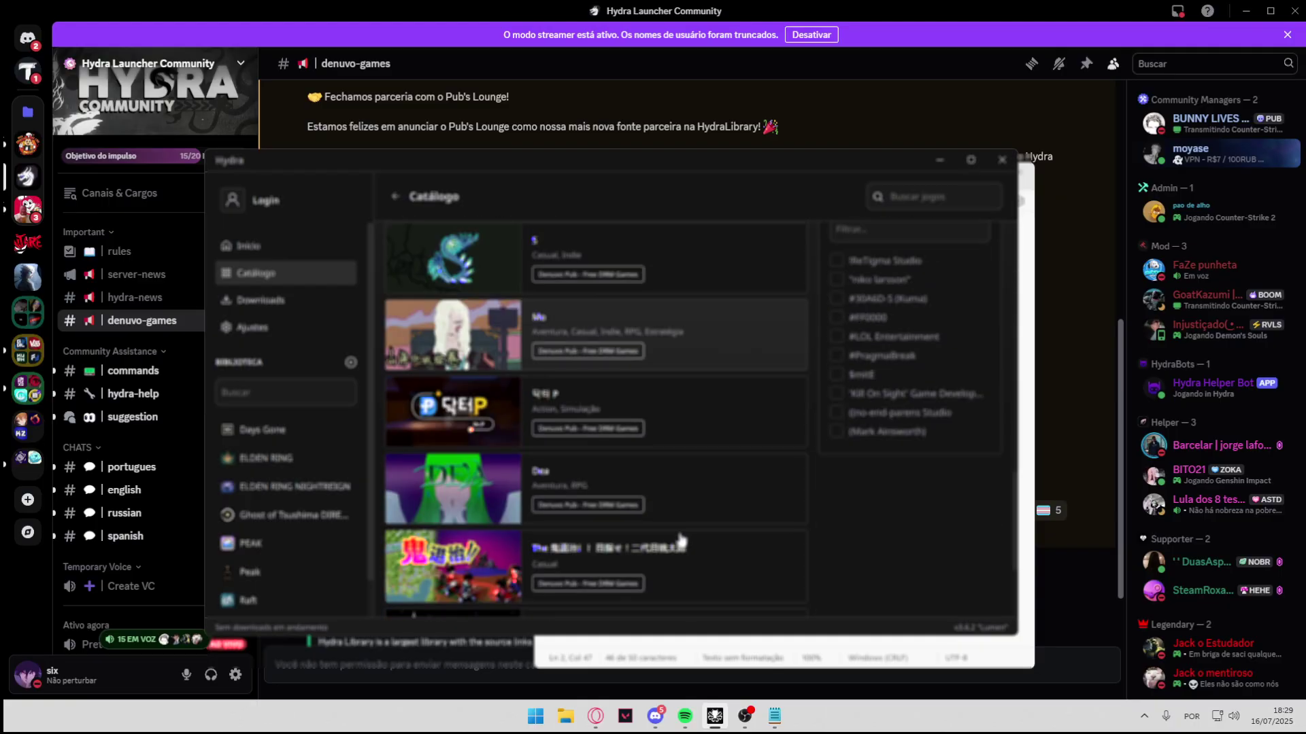
scroll(681, 540, down, 5)
click(761, 597)
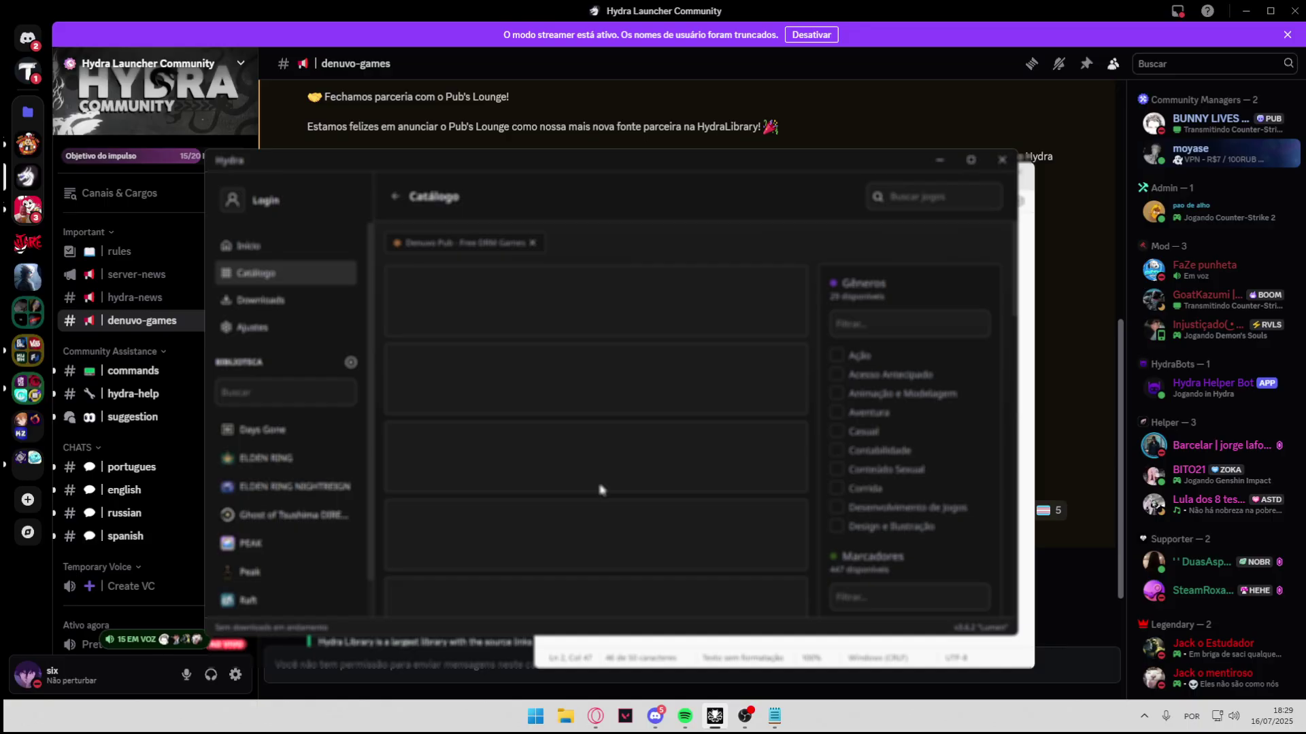
scroll(574, 469, down, 3)
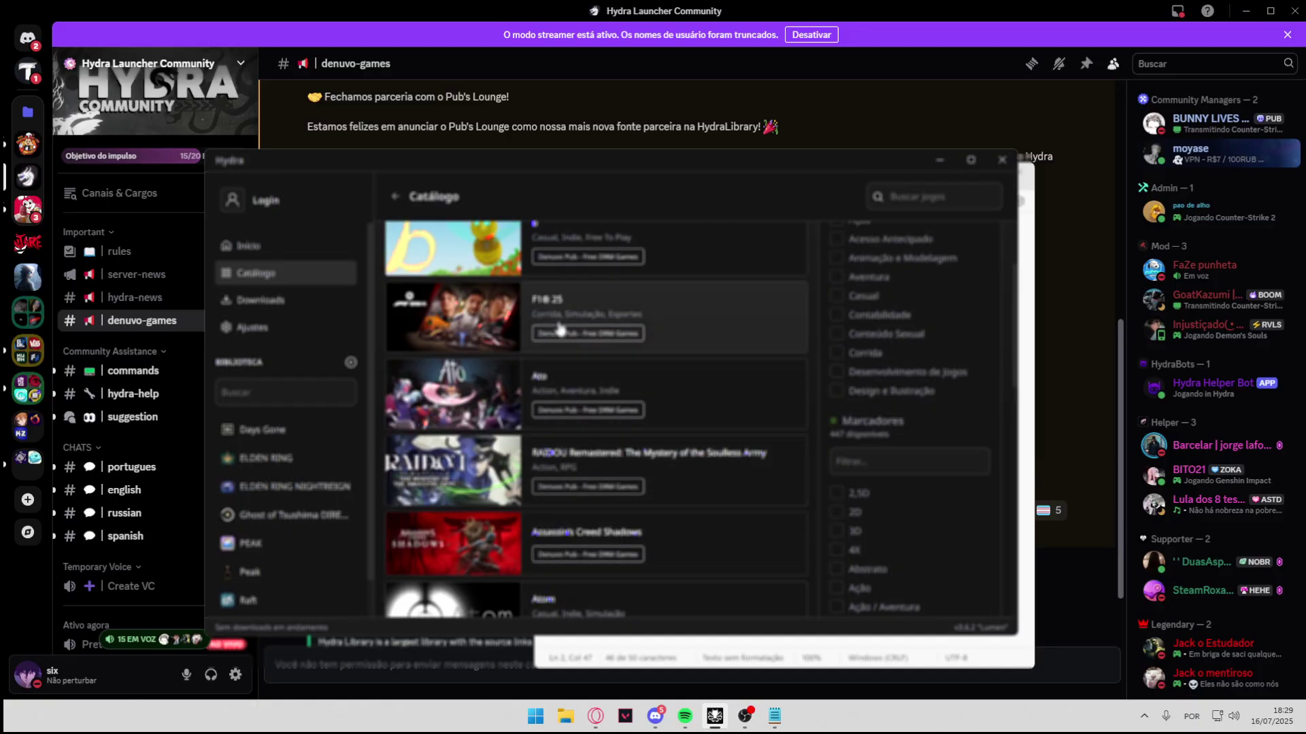
scroll(557, 374, down, 2)
scroll(571, 410, down, 2)
scroll(583, 417, up, 8)
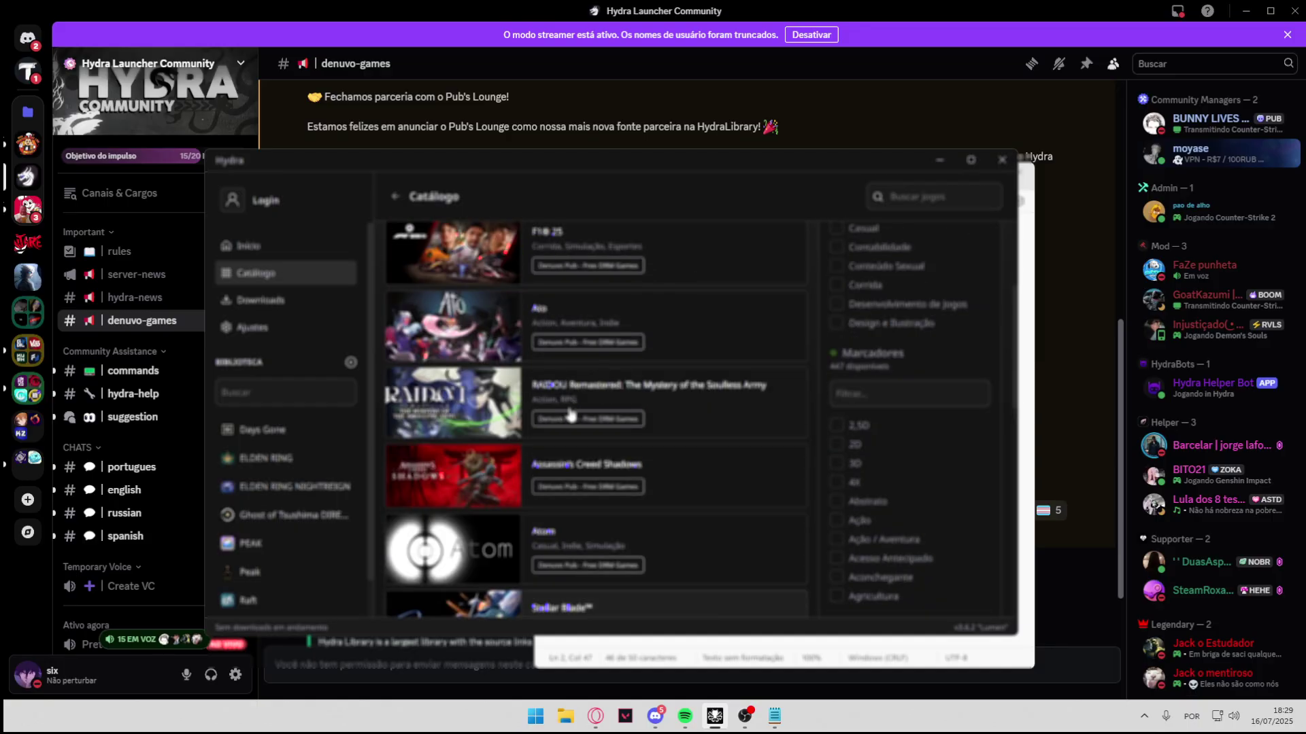
scroll(585, 411, down, 8)
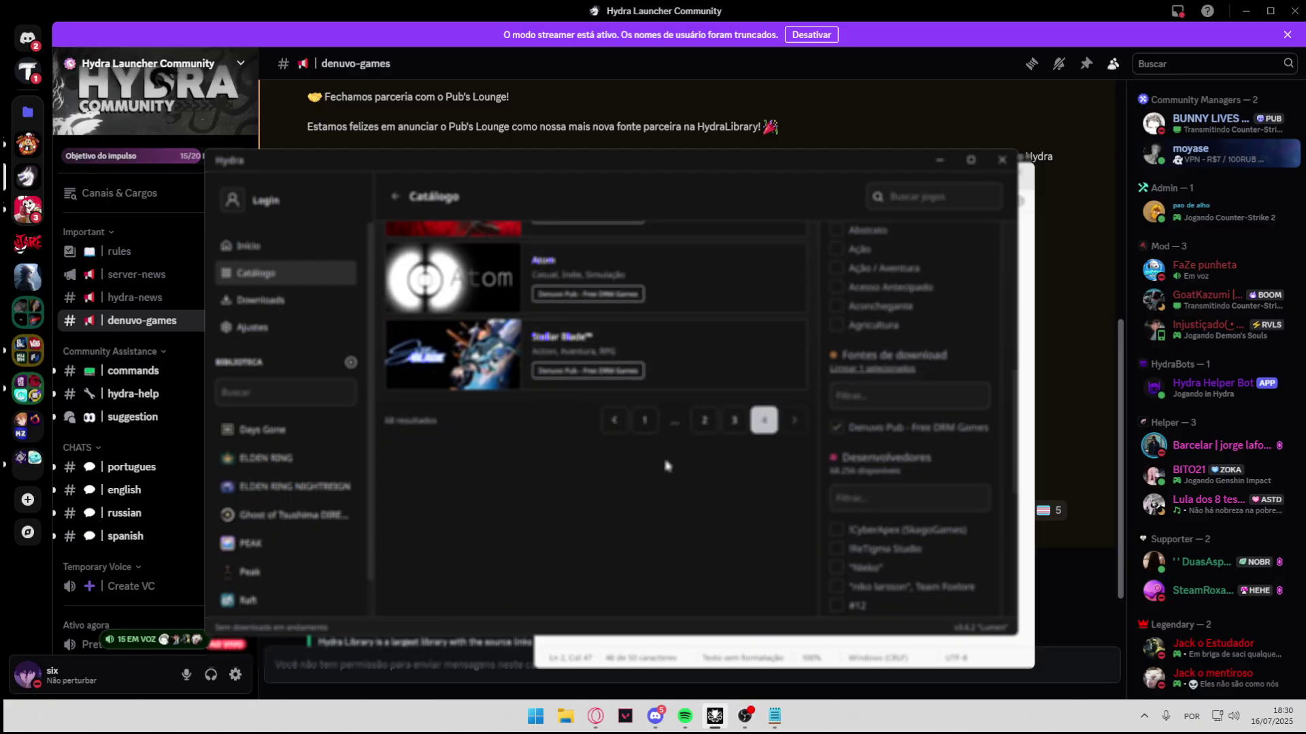
Return to page 1 of the filtered catalogue and open the Need for Speed™ game page
click(643, 430)
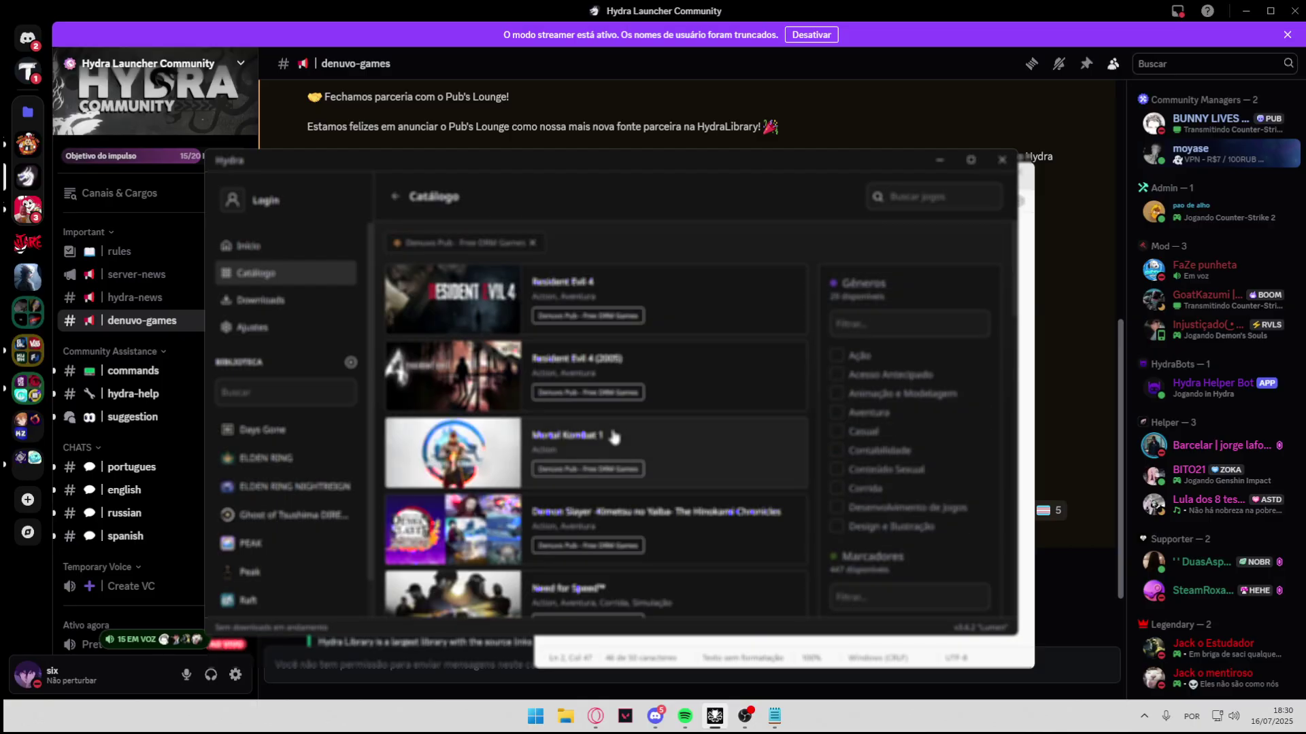
scroll(614, 436, down, 2)
scroll(612, 442, down, 3)
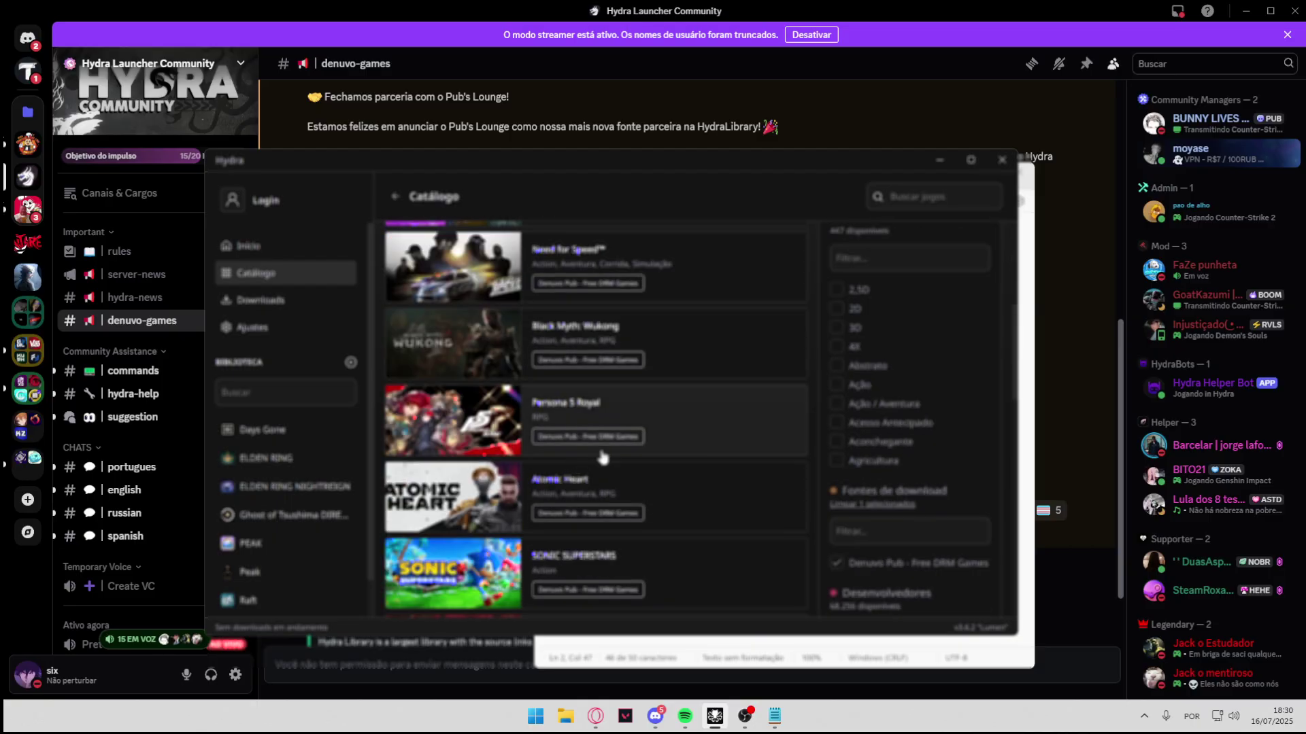
scroll(598, 476, down, 3)
scroll(598, 476, down, 6)
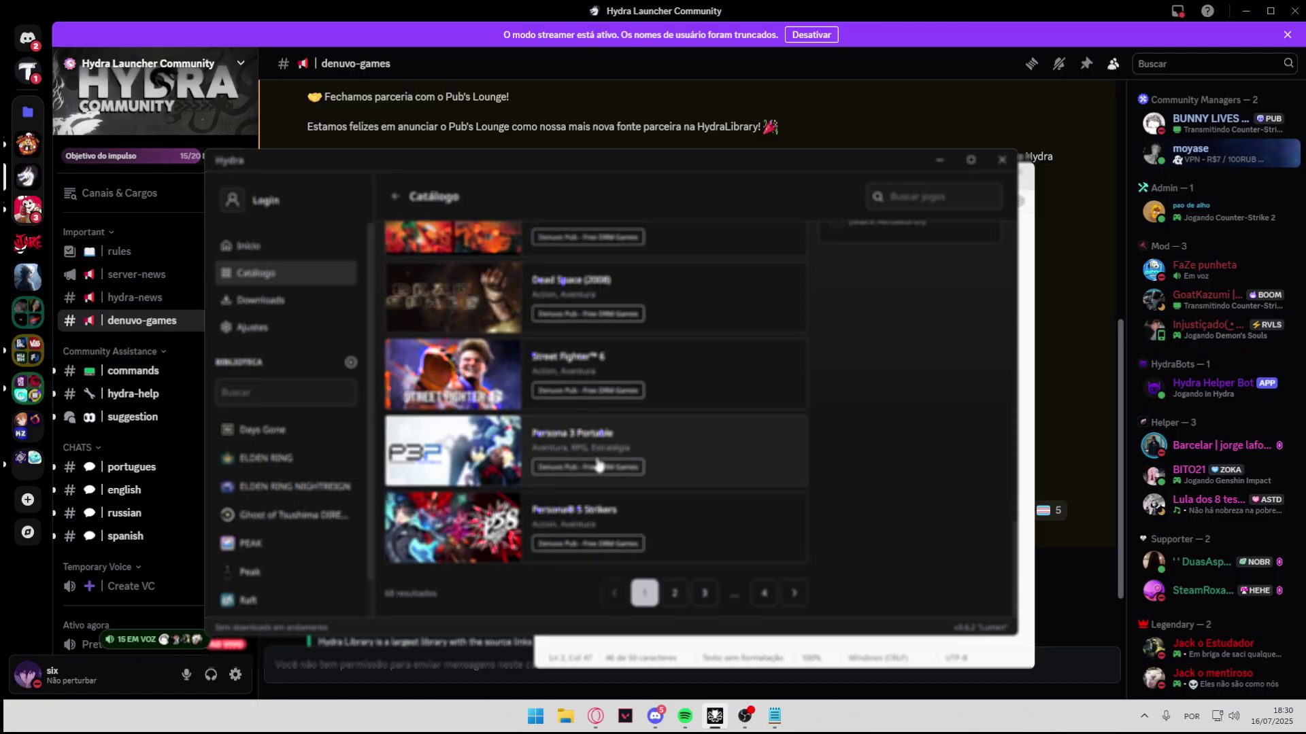
scroll(598, 464, up, 12)
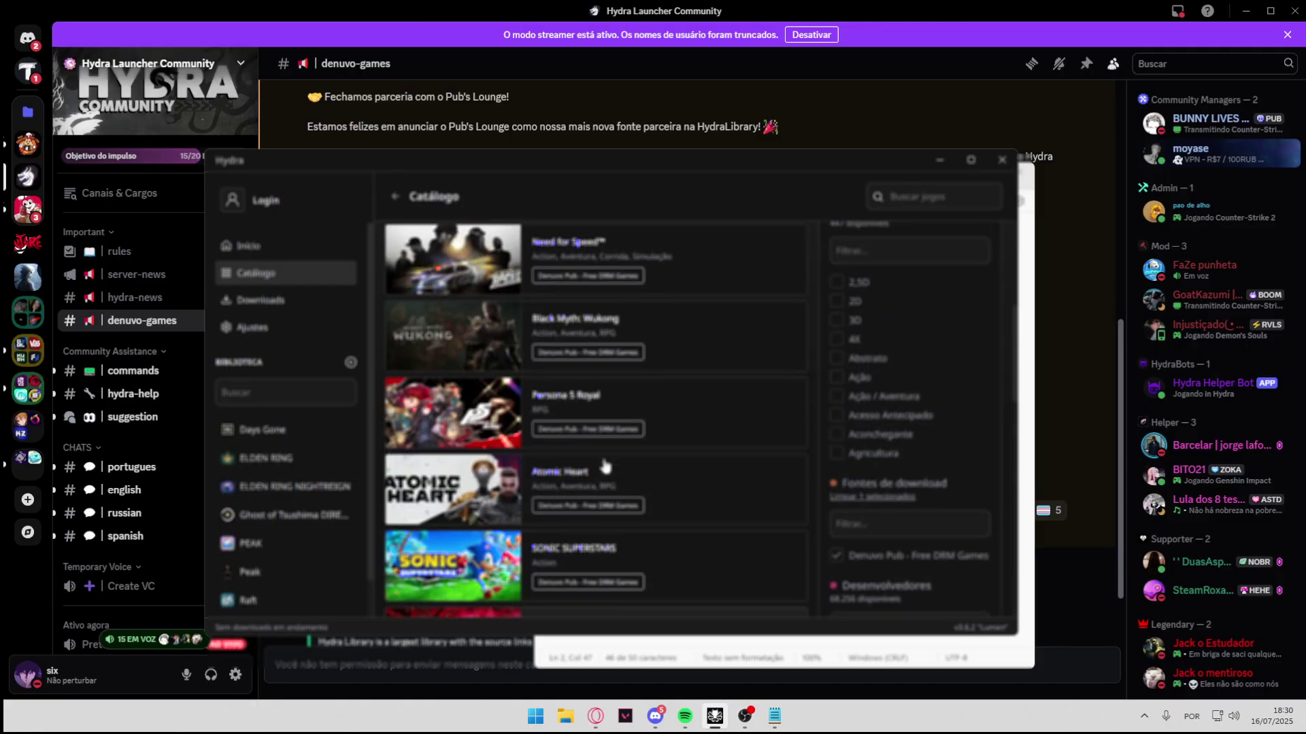
scroll(619, 483, down, 3)
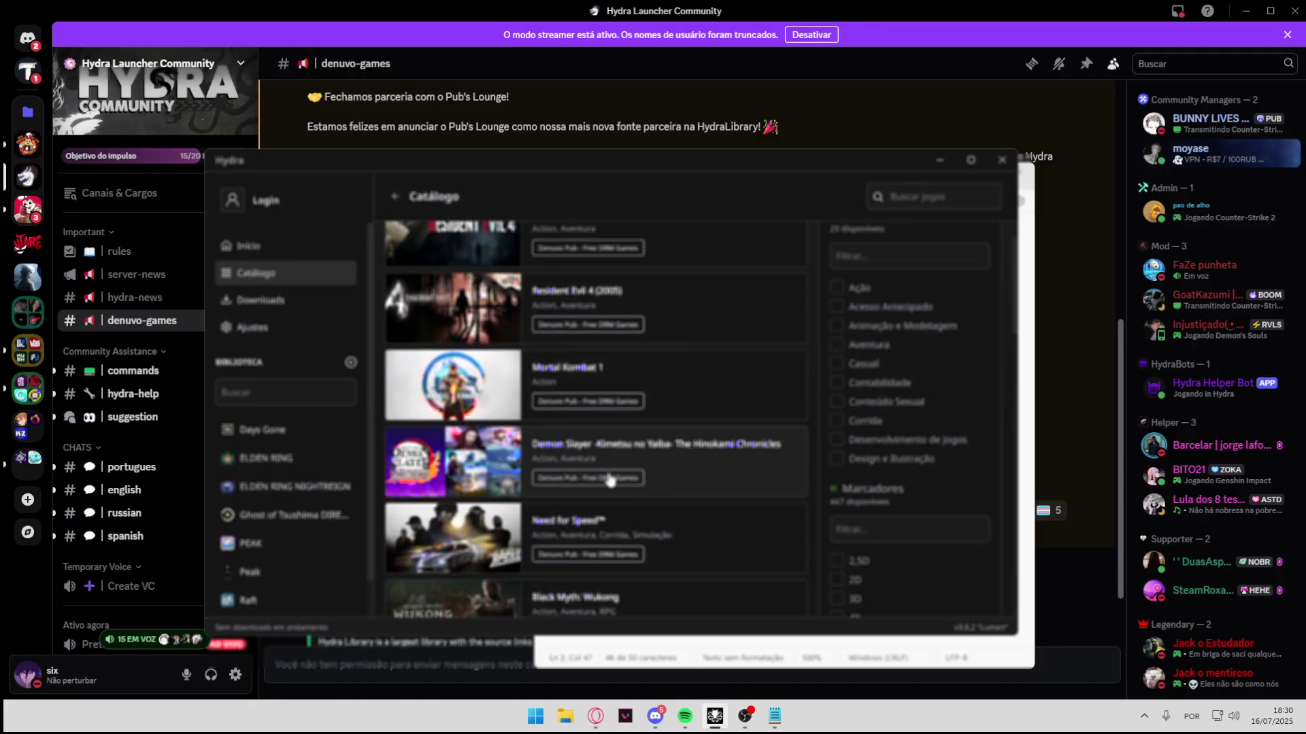
scroll(673, 520, down, 6)
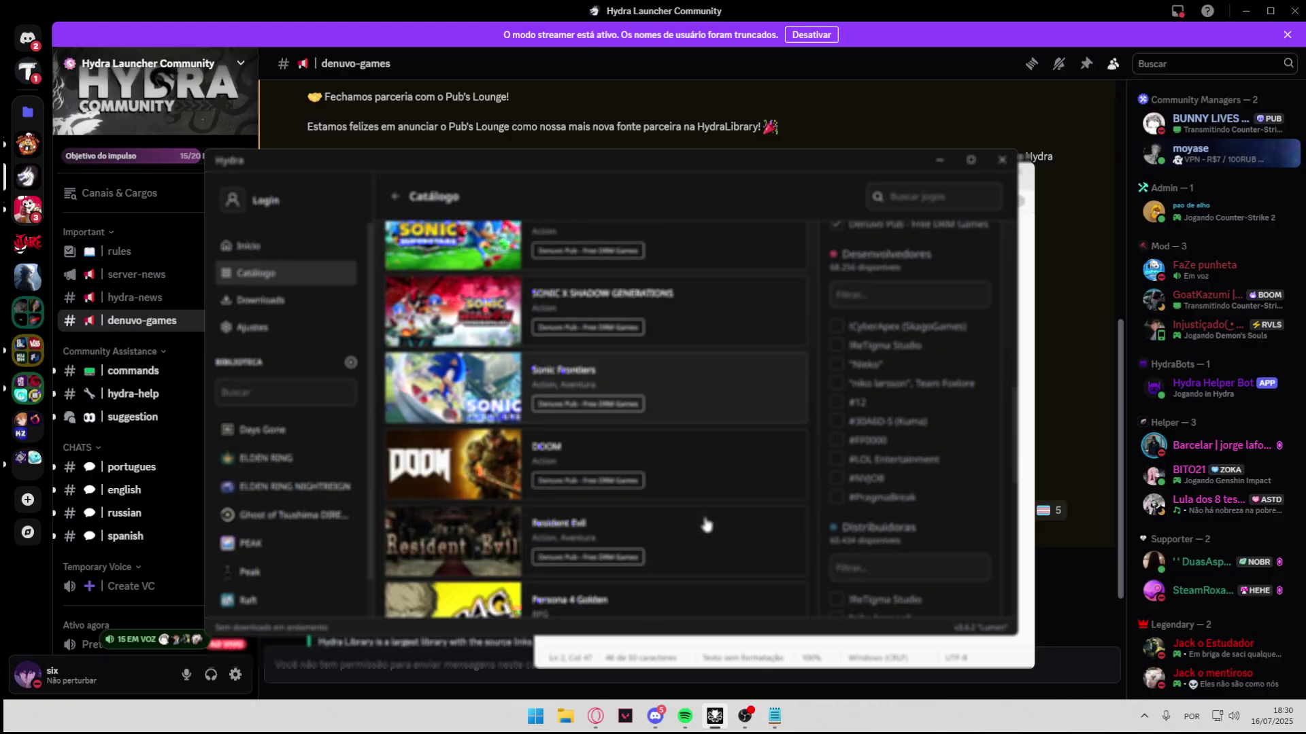
scroll(700, 524, up, 6)
scroll(672, 504, up, 3)
click(589, 521)
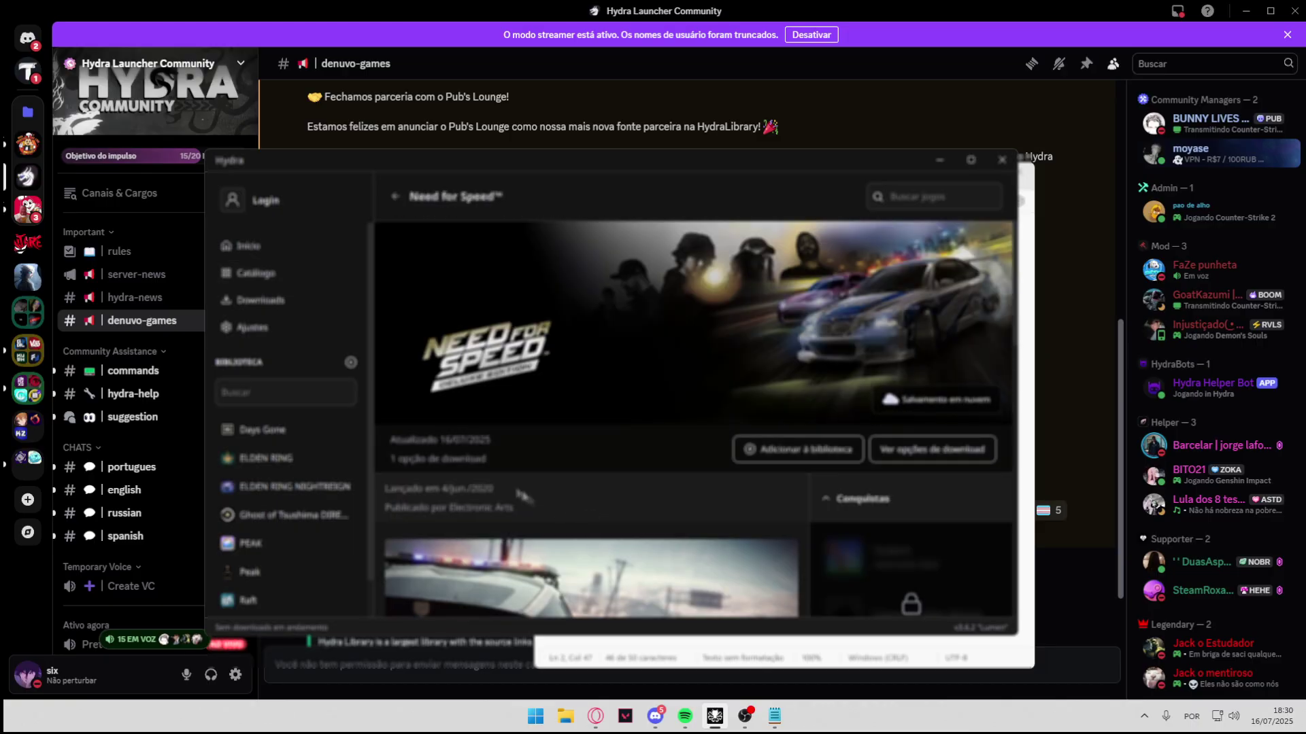
Look over the Need for Speed™ page and open its download options
scroll(646, 422, down, 3)
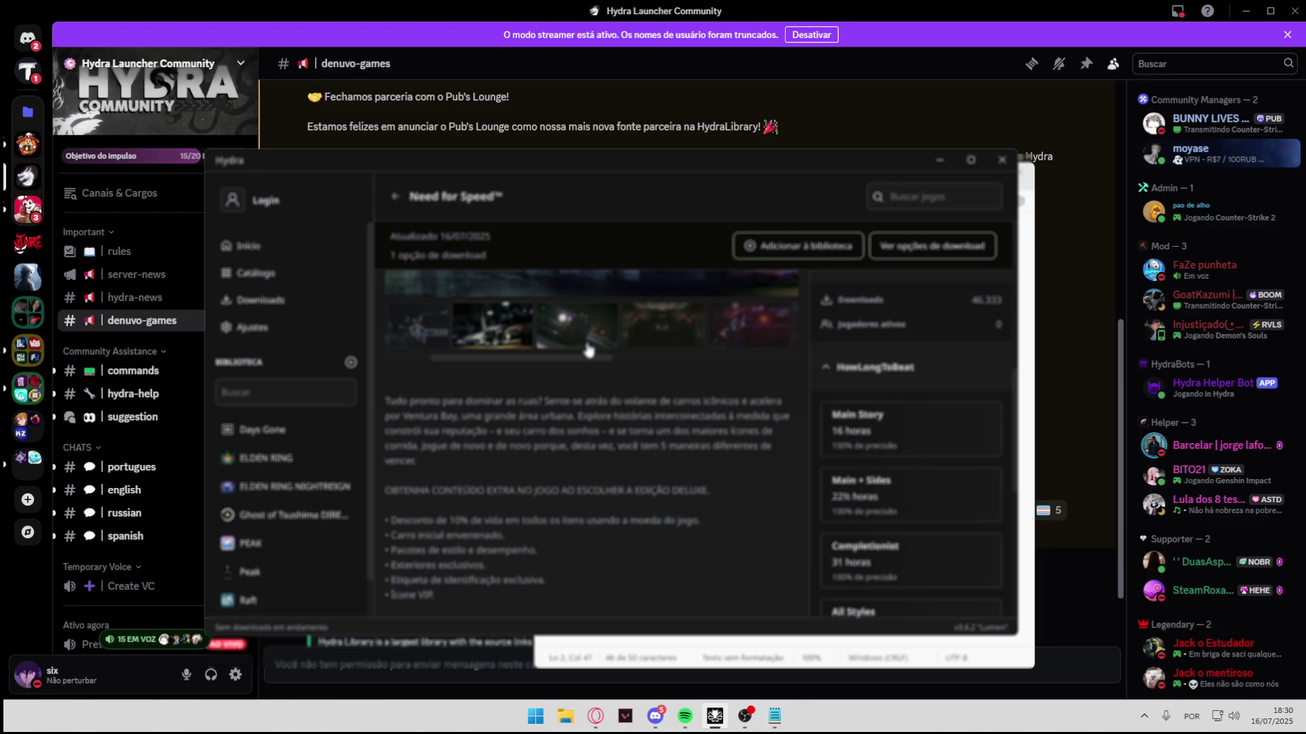
scroll(646, 422, up, 3)
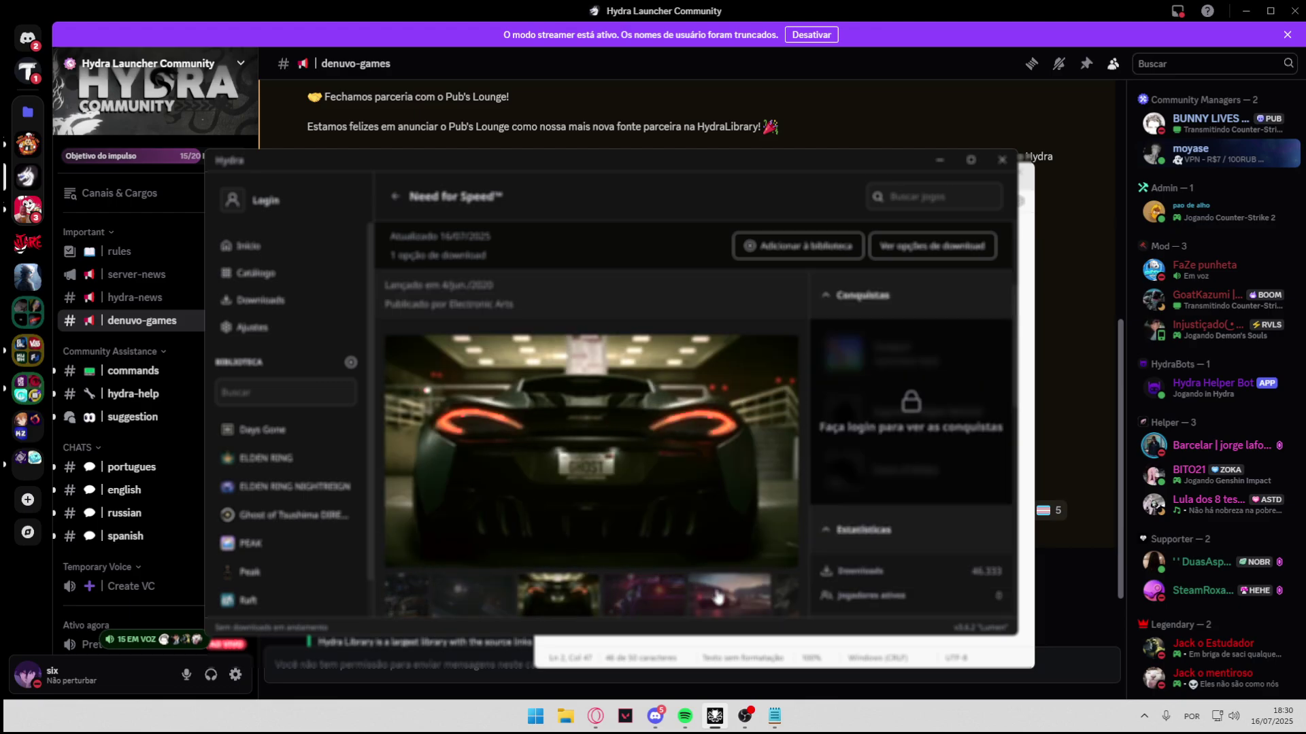
scroll(649, 497, down, 3)
scroll(650, 497, up, 3)
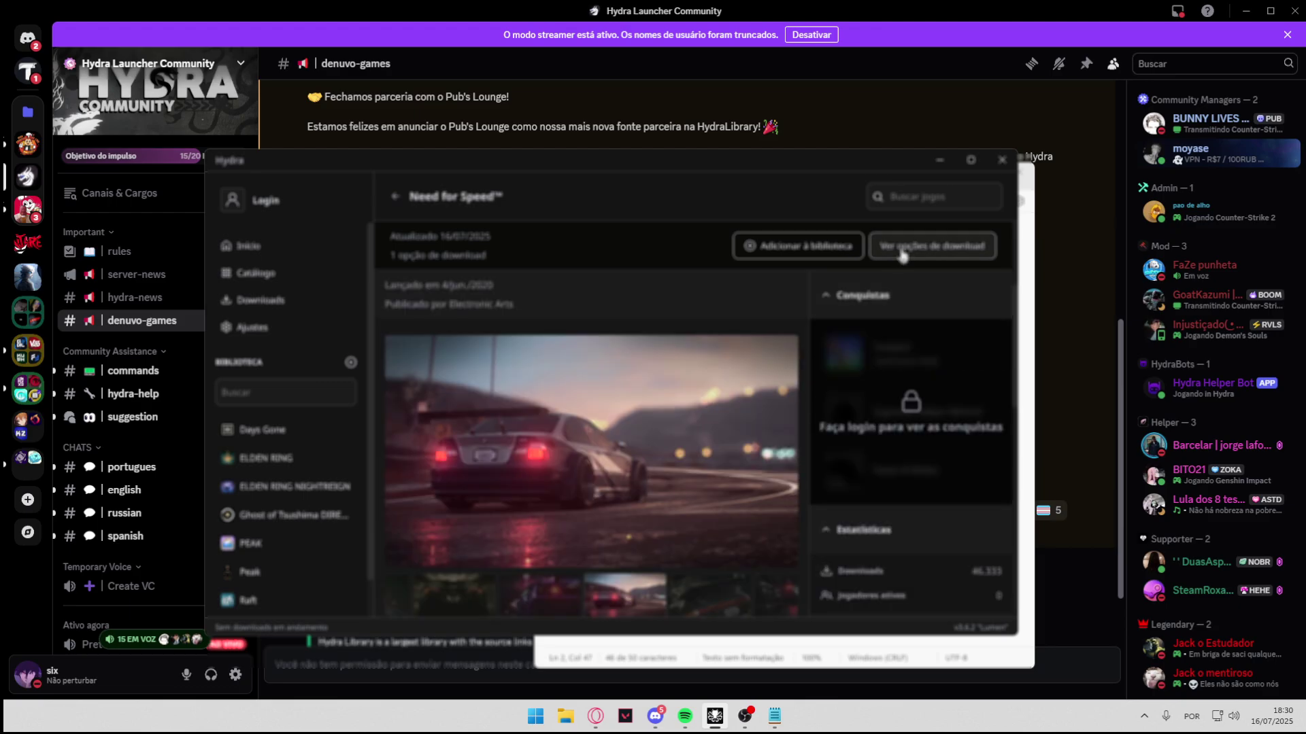
click(933, 245)
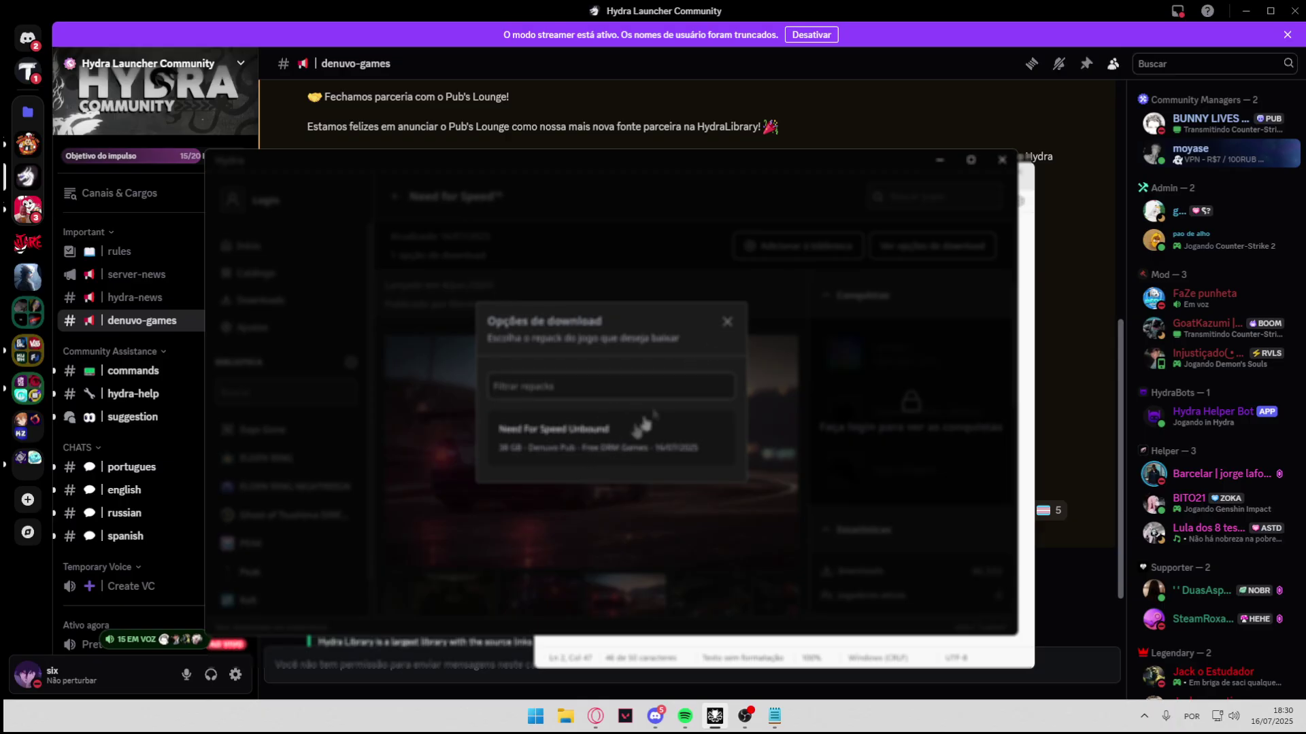
click(582, 446)
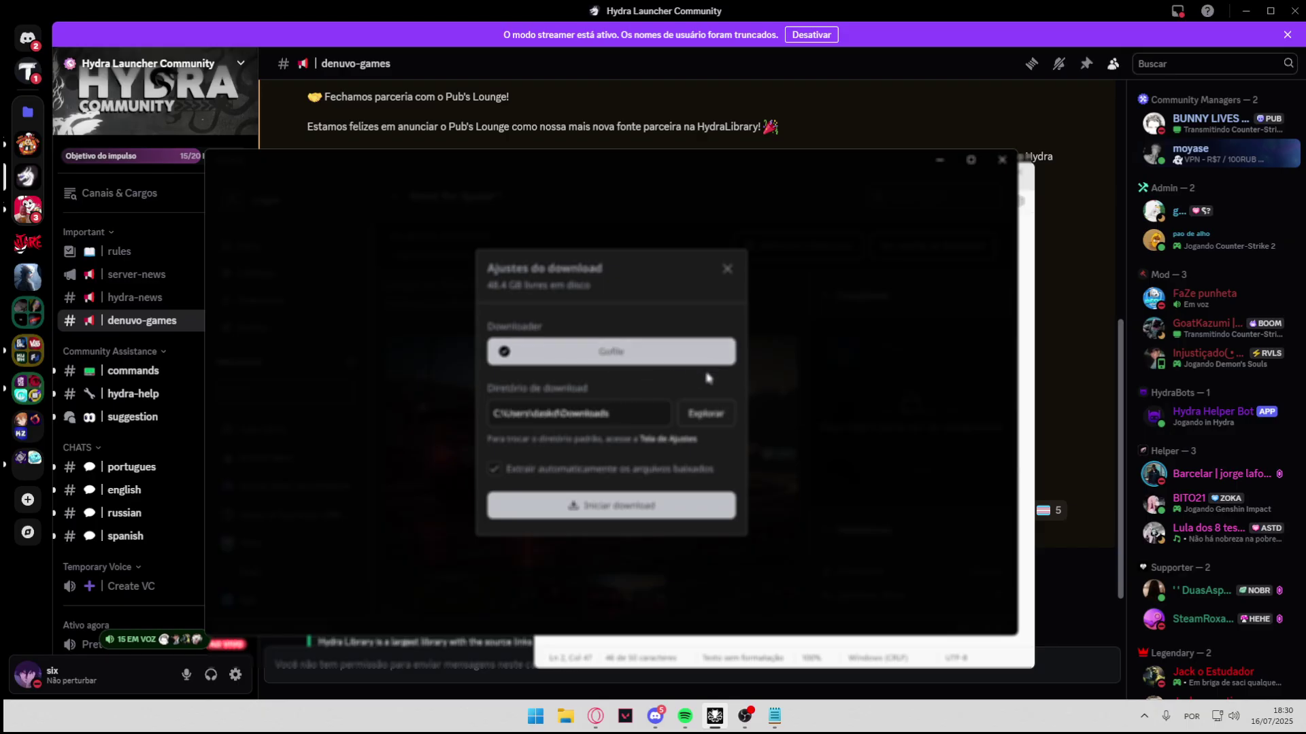
click(727, 269)
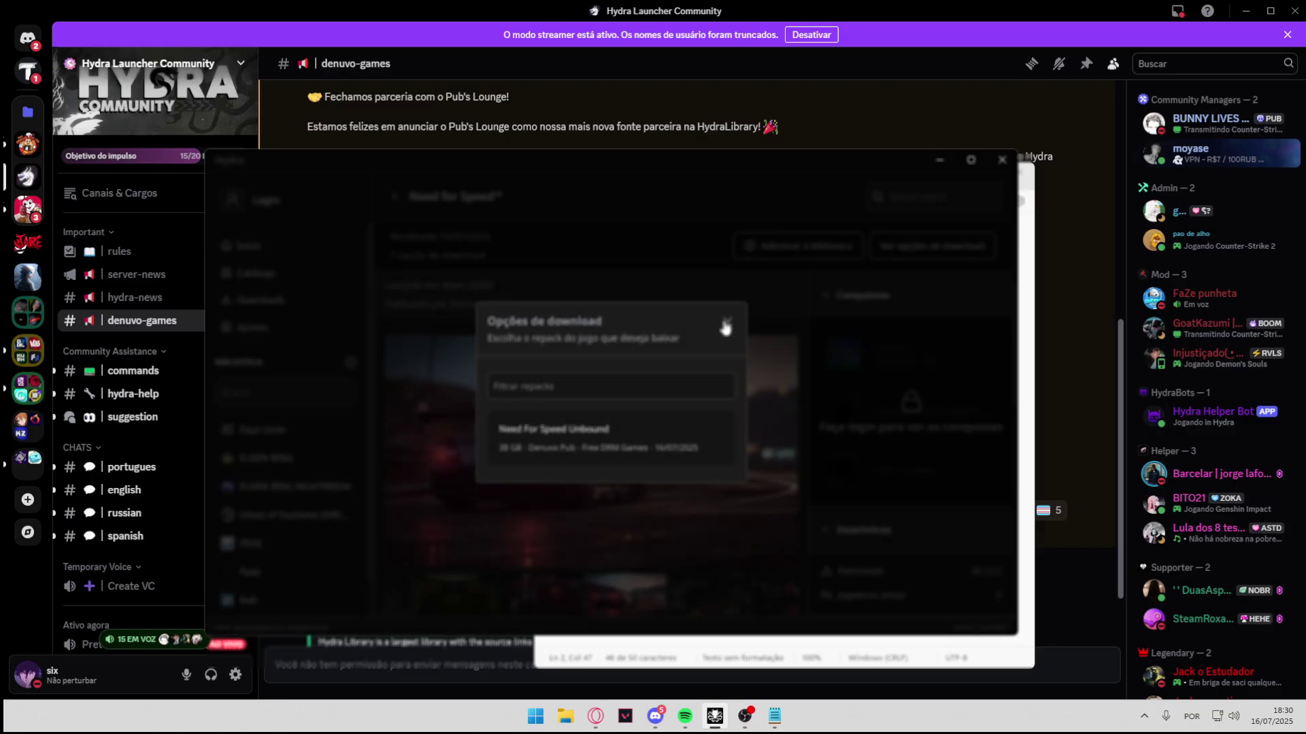
click(727, 322)
key(alt+Left)
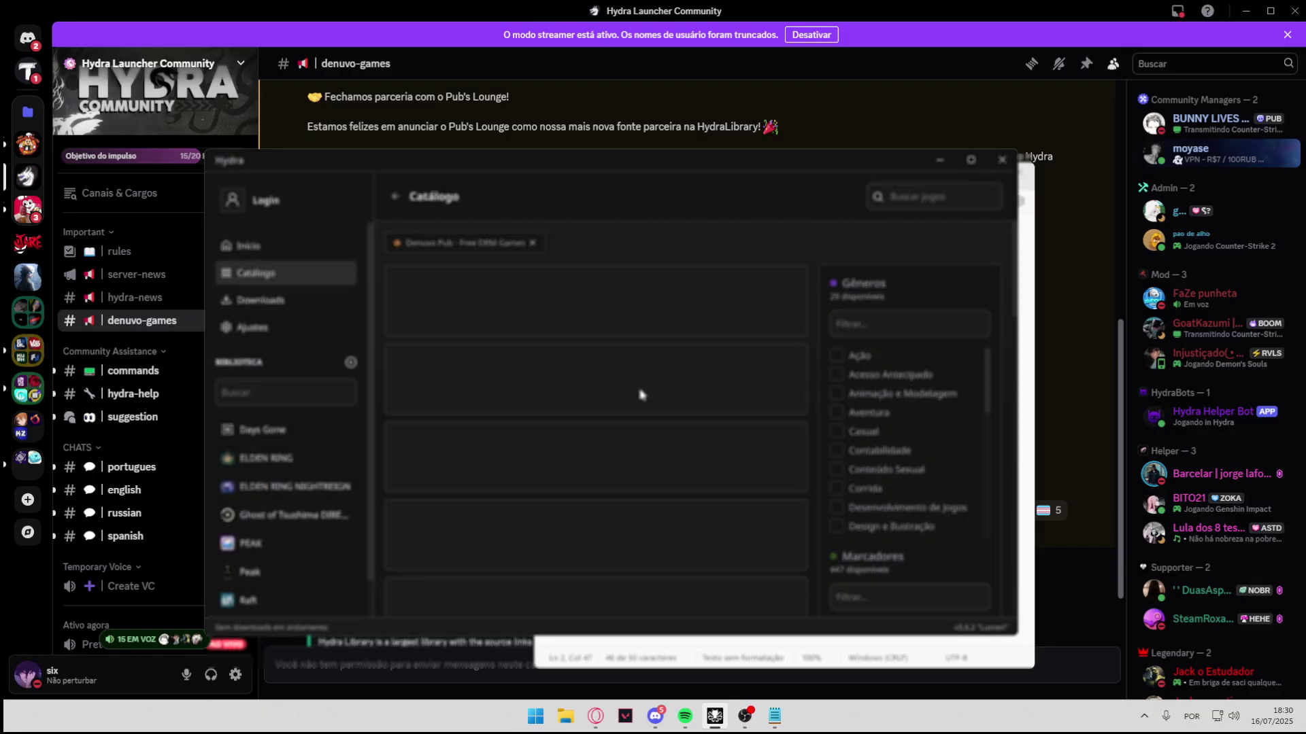
Reopen the Need for Speed™ page from the filtered catalogue and choose its Need For Speed Unbound repack from Denuvo Pub
scroll(636, 372, down, 3)
click(609, 398)
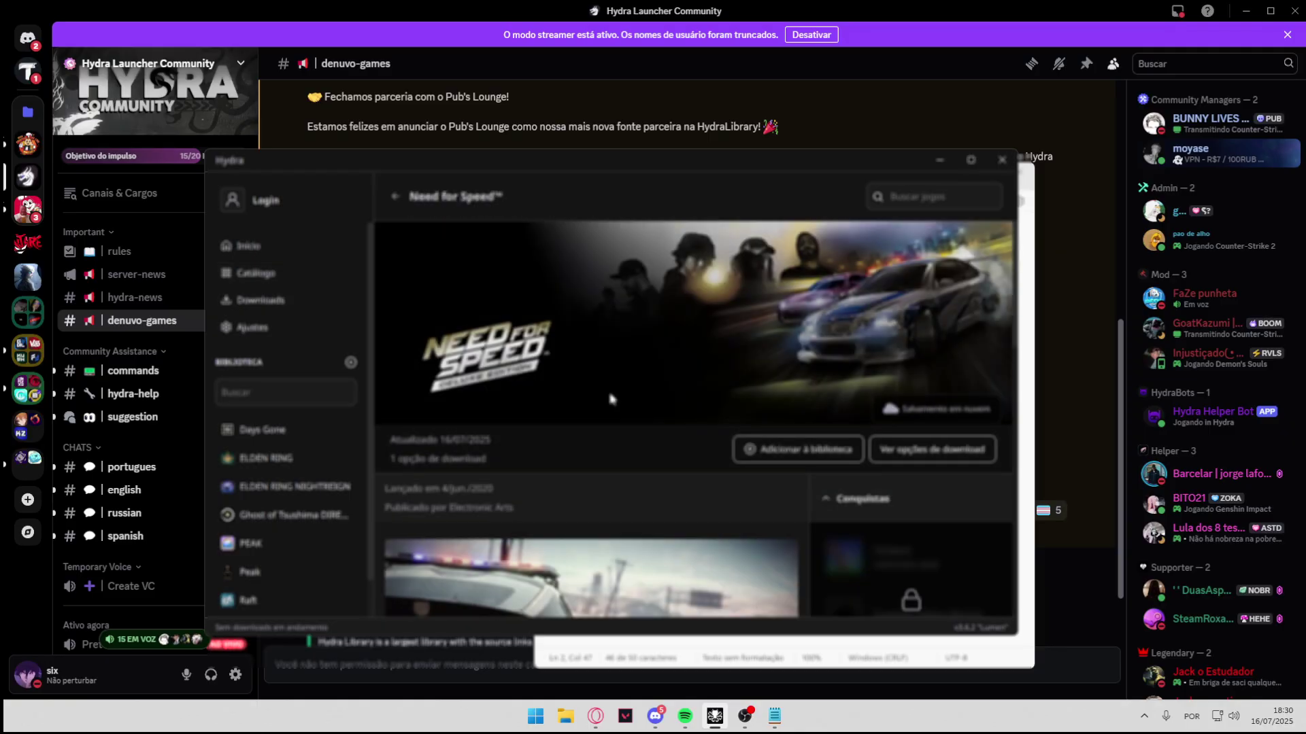
click(913, 451)
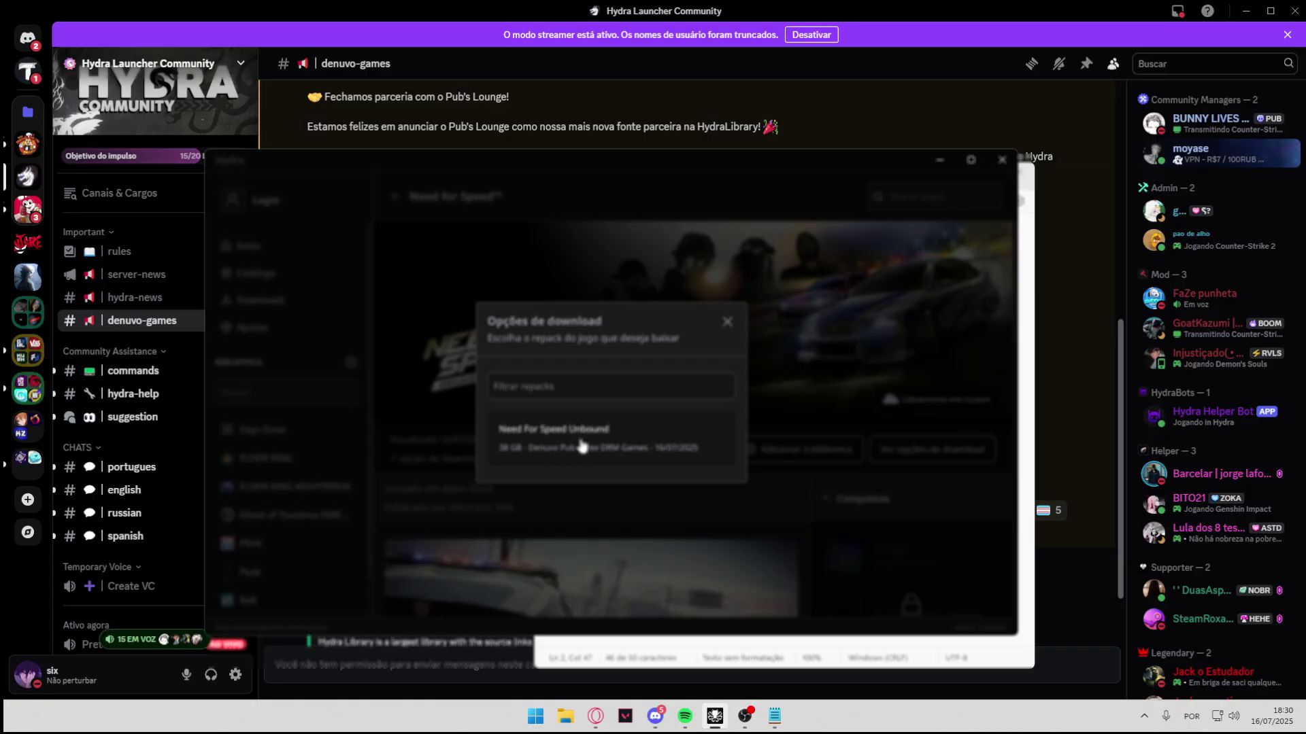
click(584, 440)
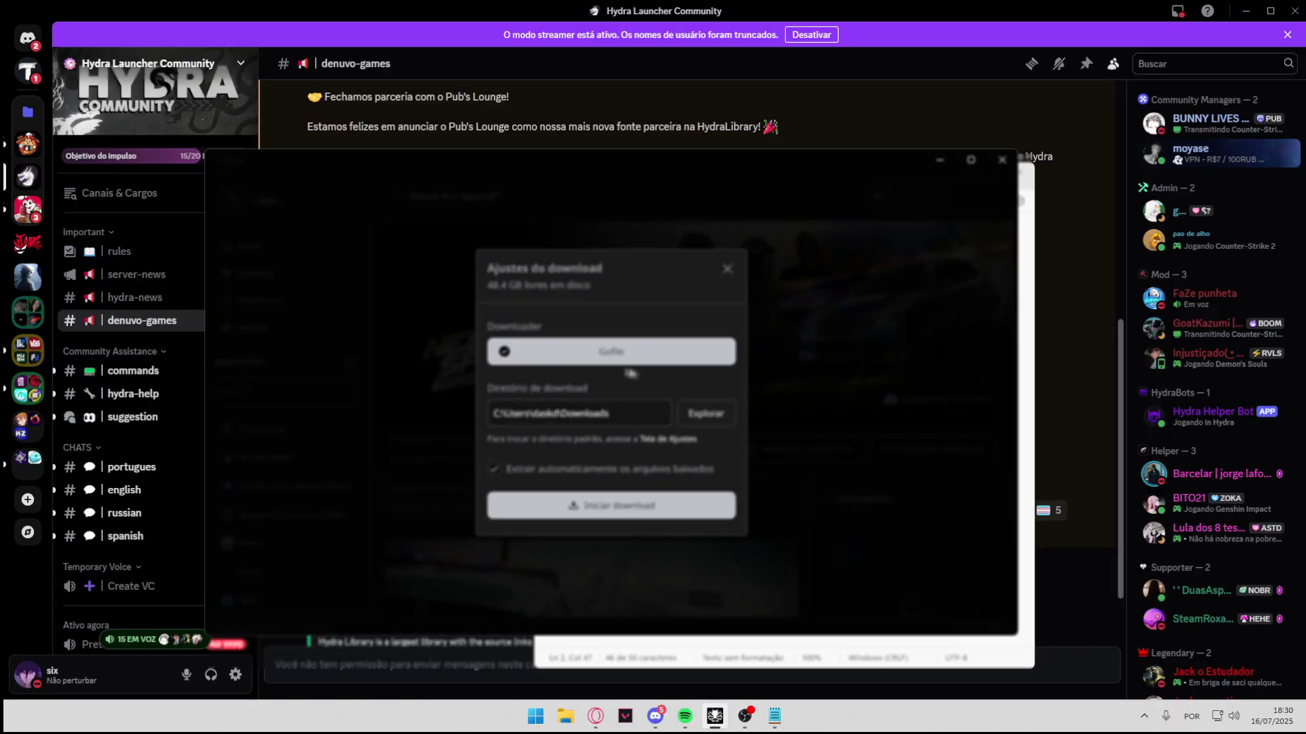
Set the download directory to the drinks folder inside GAMER DRINKS on the JOGOS (E:) drive
click(690, 424)
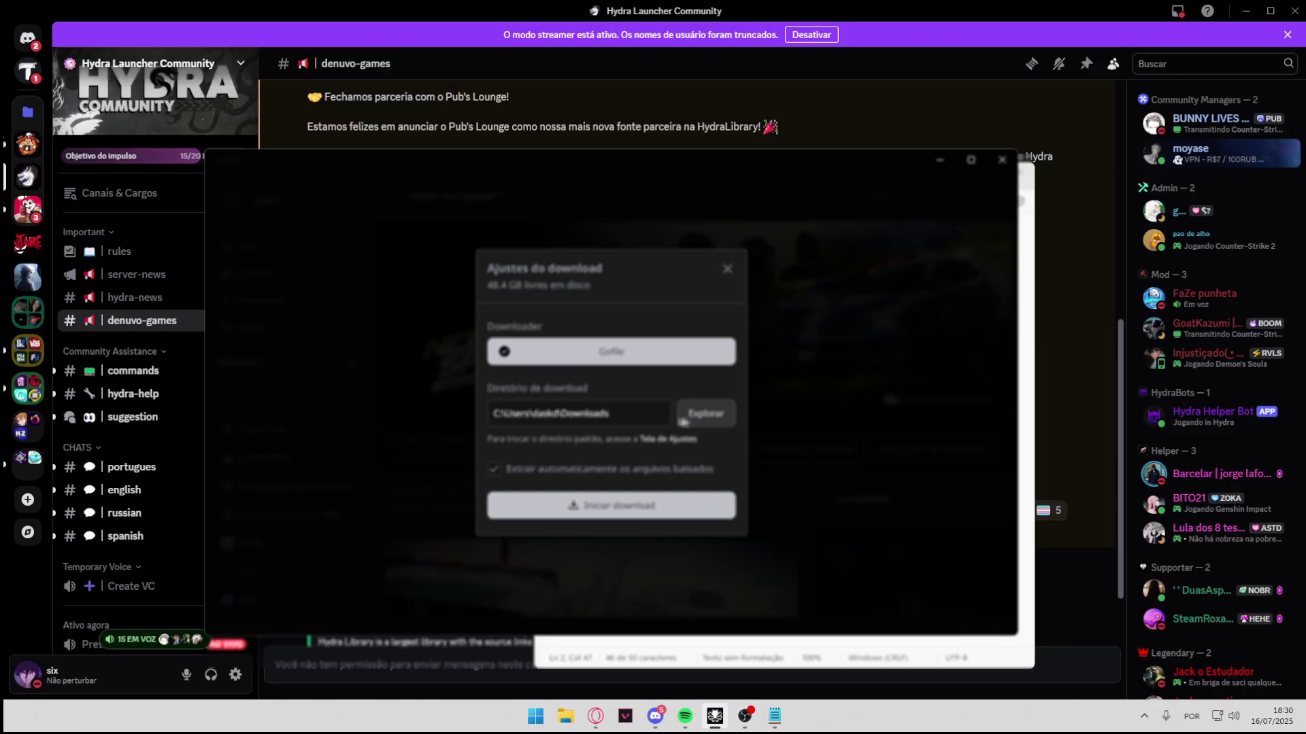
click(275, 390)
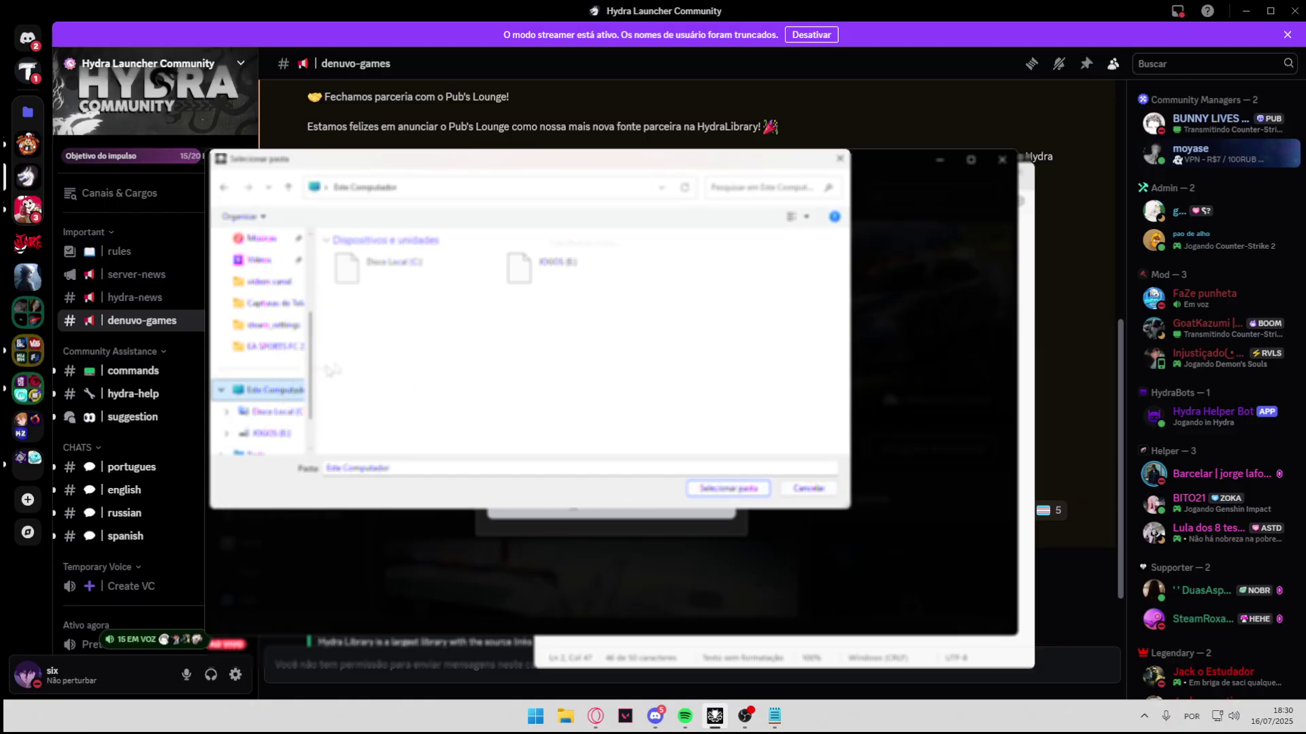
double_click(565, 267)
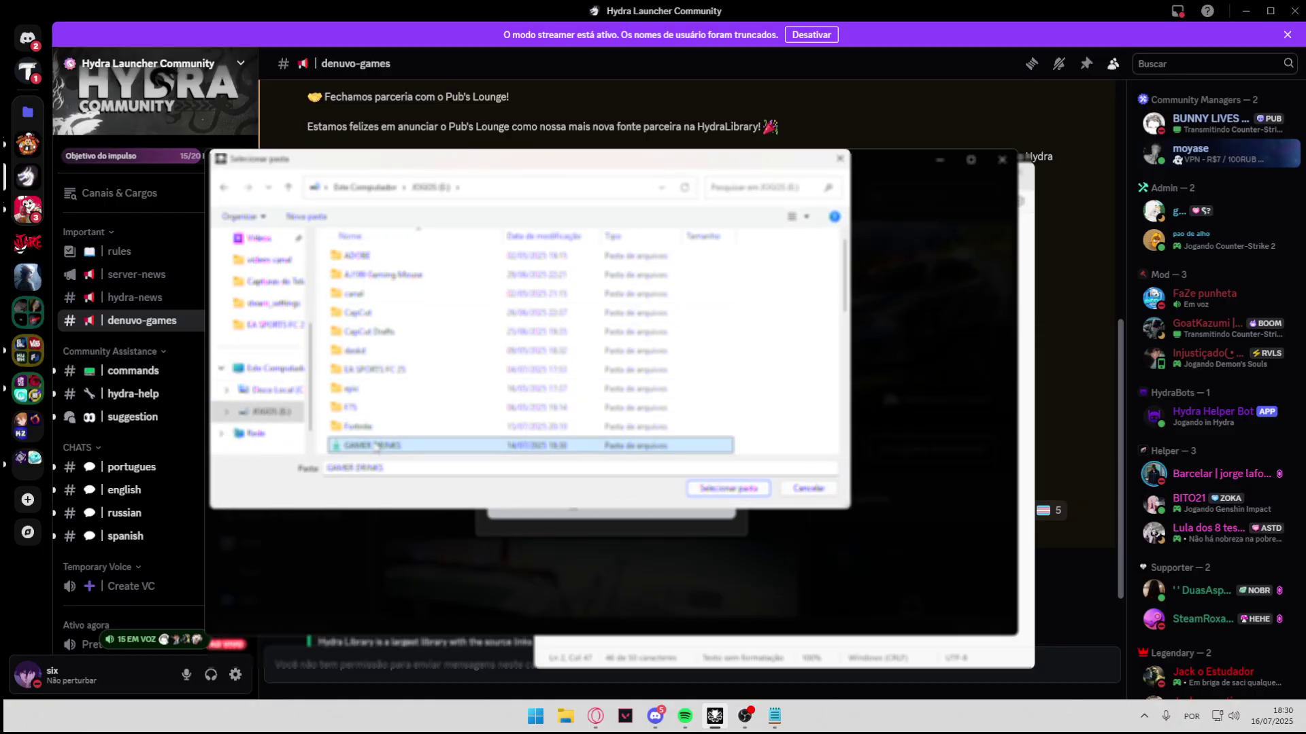
double_click(372, 446)
click(427, 187)
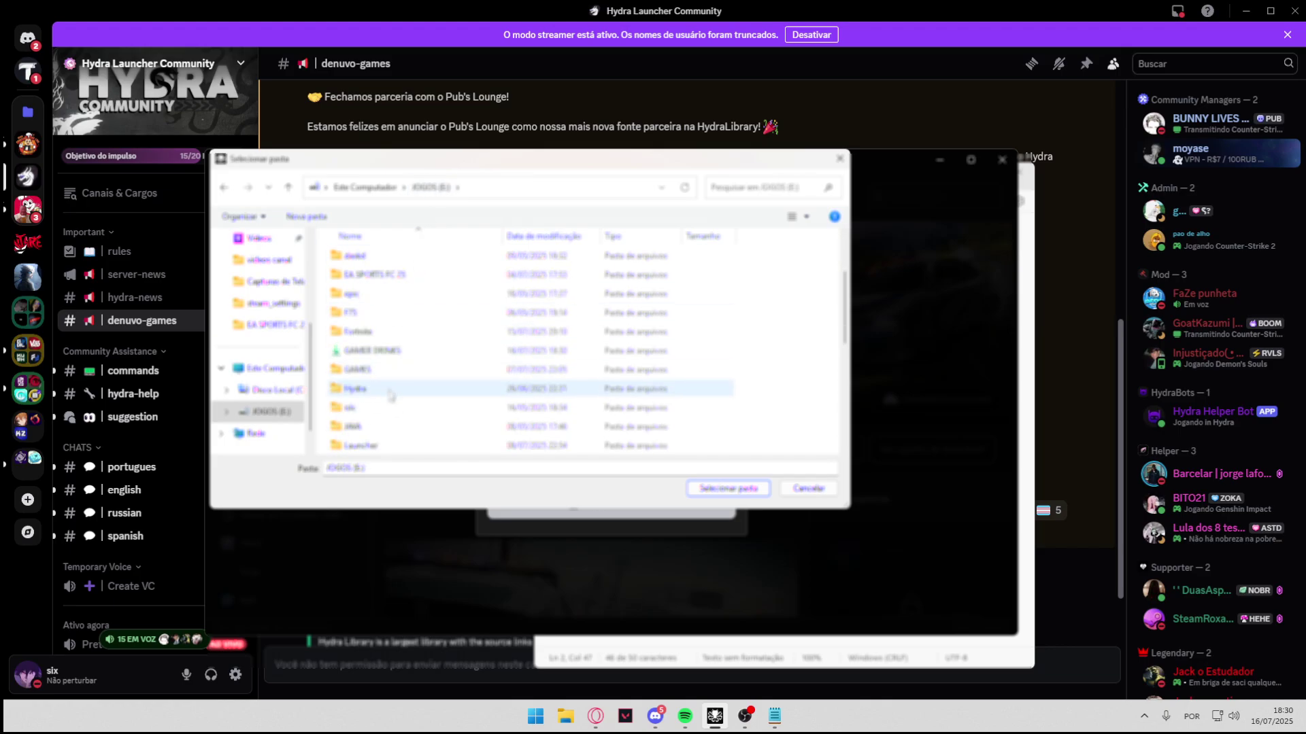
key(alt+Left)
double_click(388, 259)
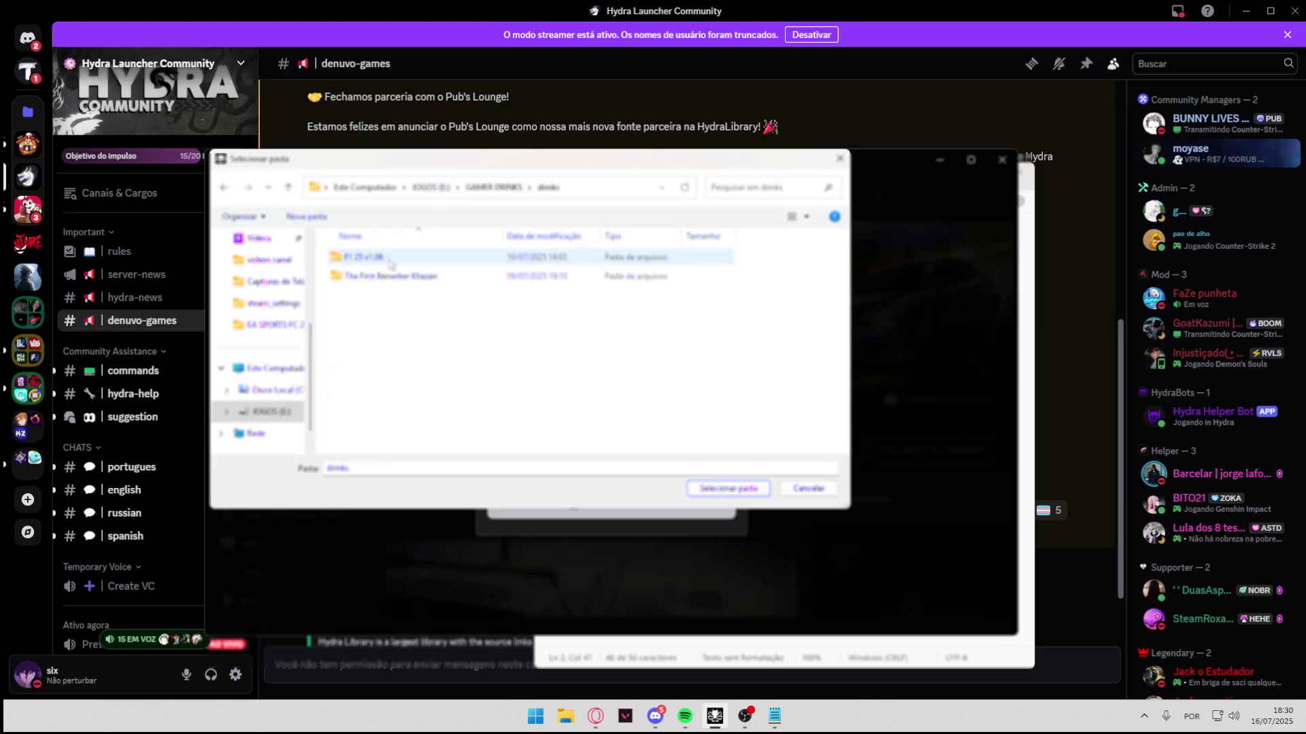
click(728, 488)
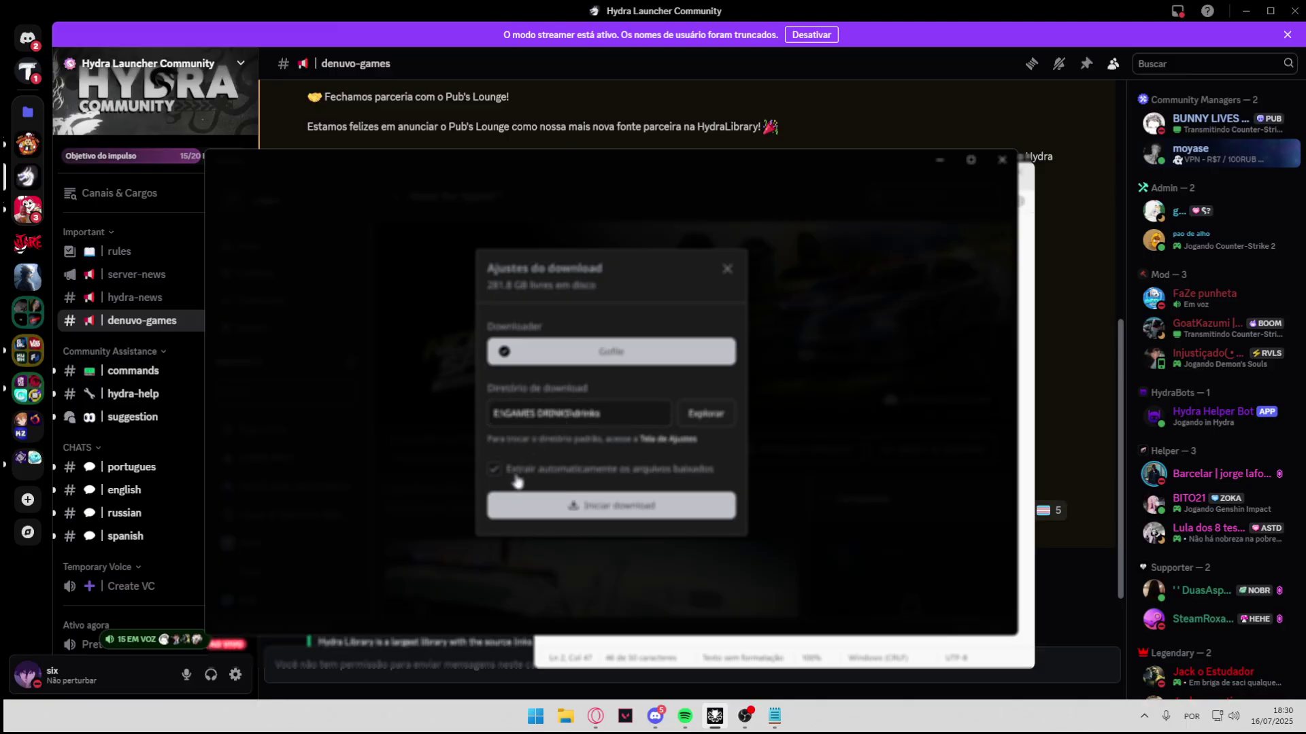
Start the Need for Speed™ download and check its progress in the downloads list
click(585, 503)
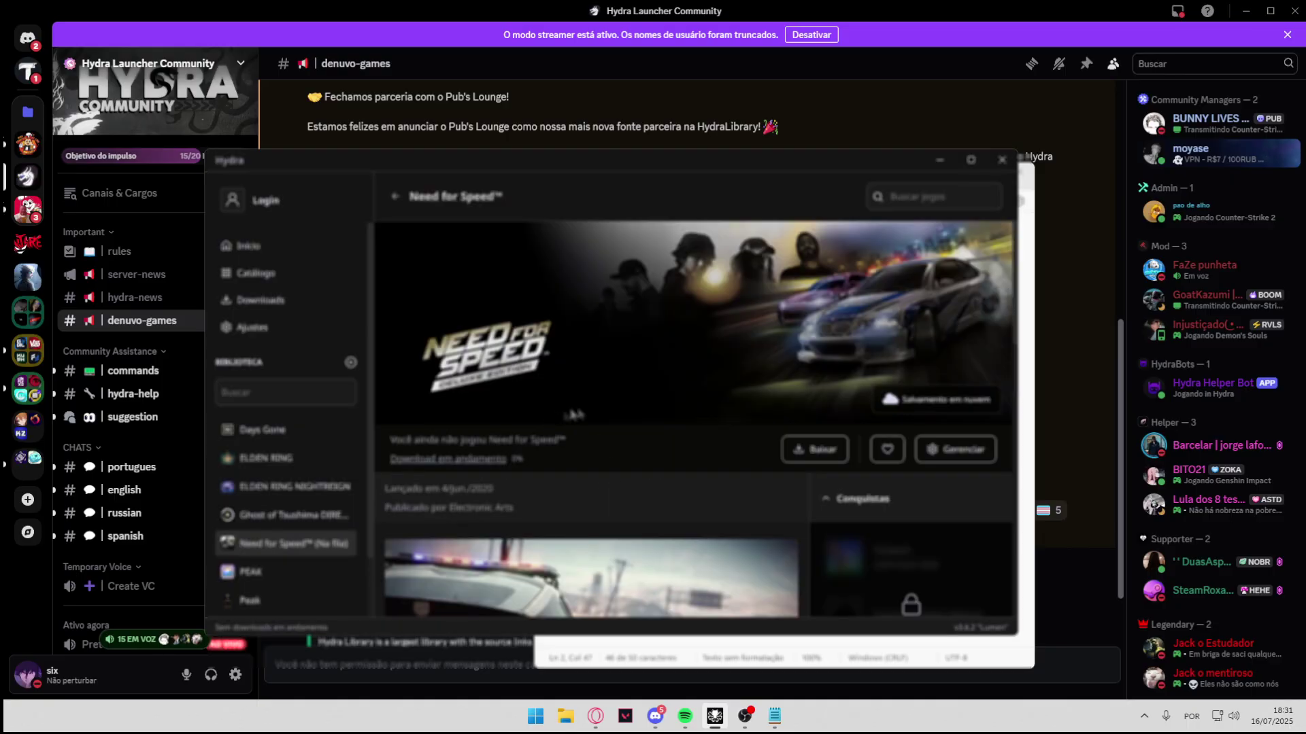
click(492, 463)
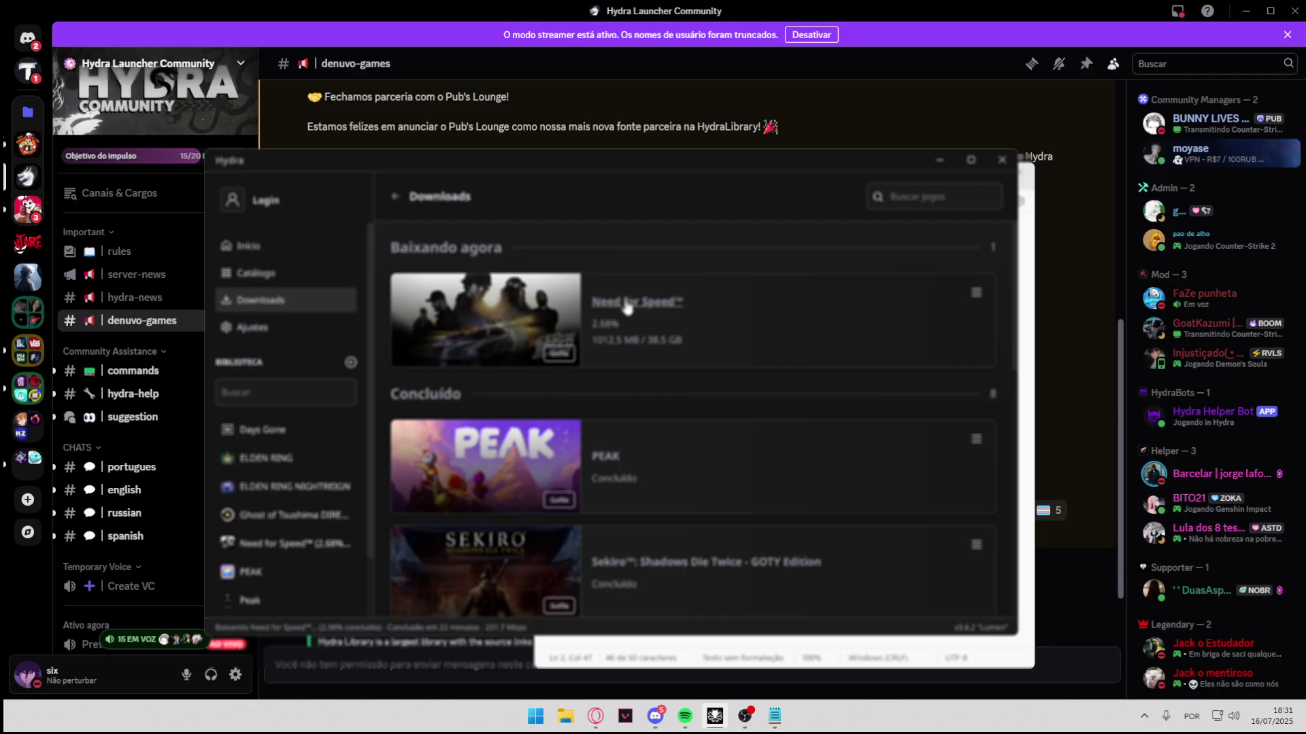
scroll(626, 308, down, 4)
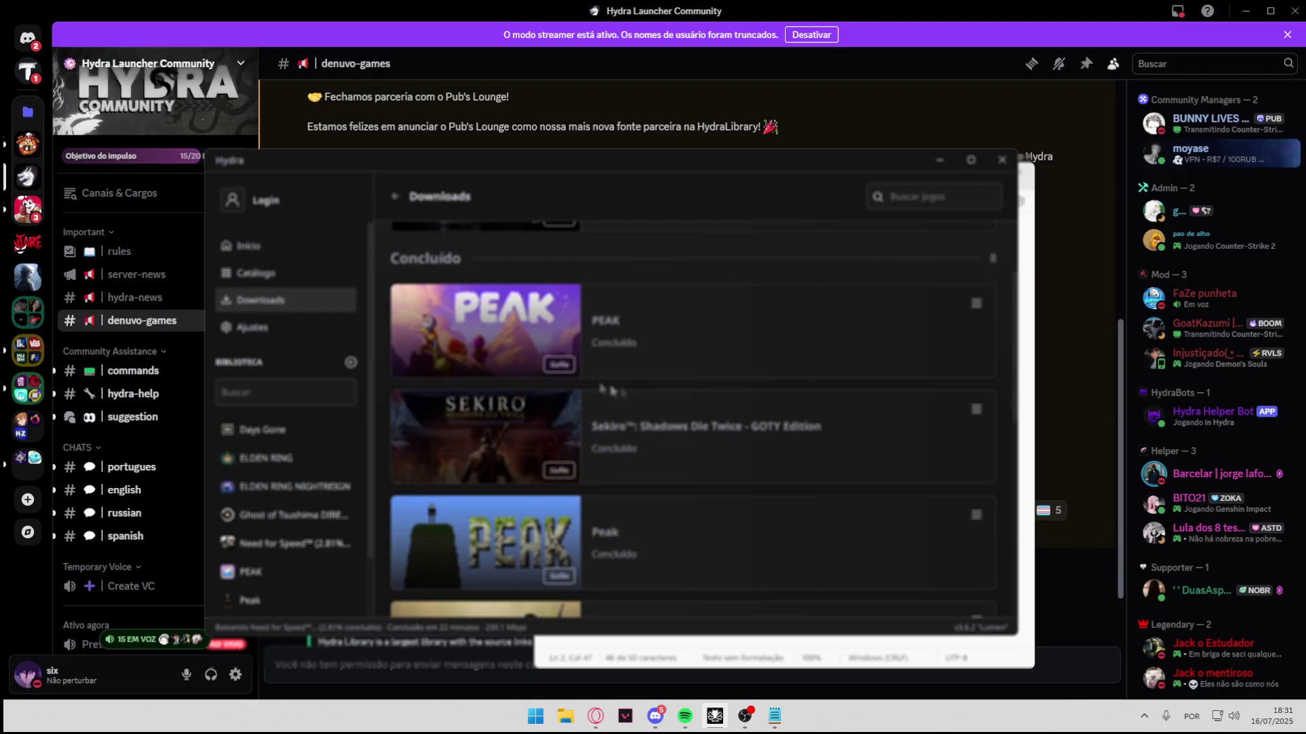
scroll(598, 346, up, 3)
scroll(598, 347, up, 1)
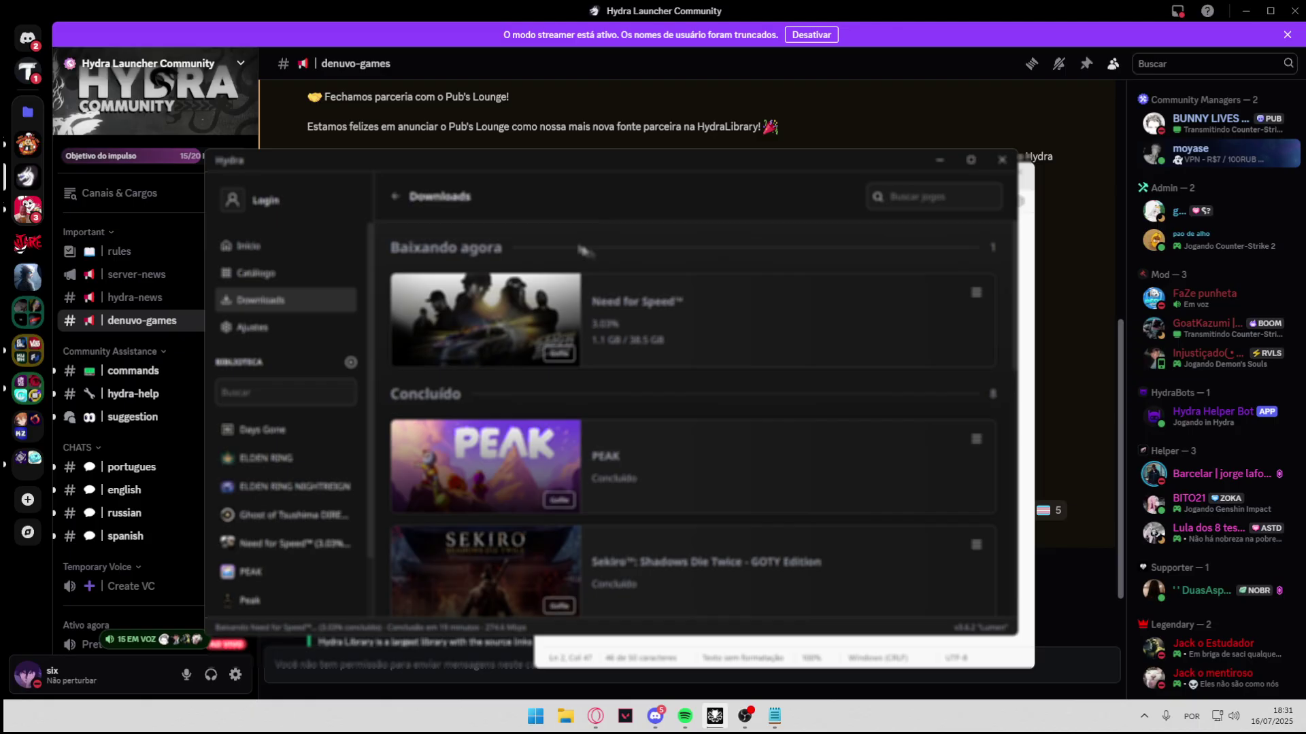
scroll(573, 308, down, 2)
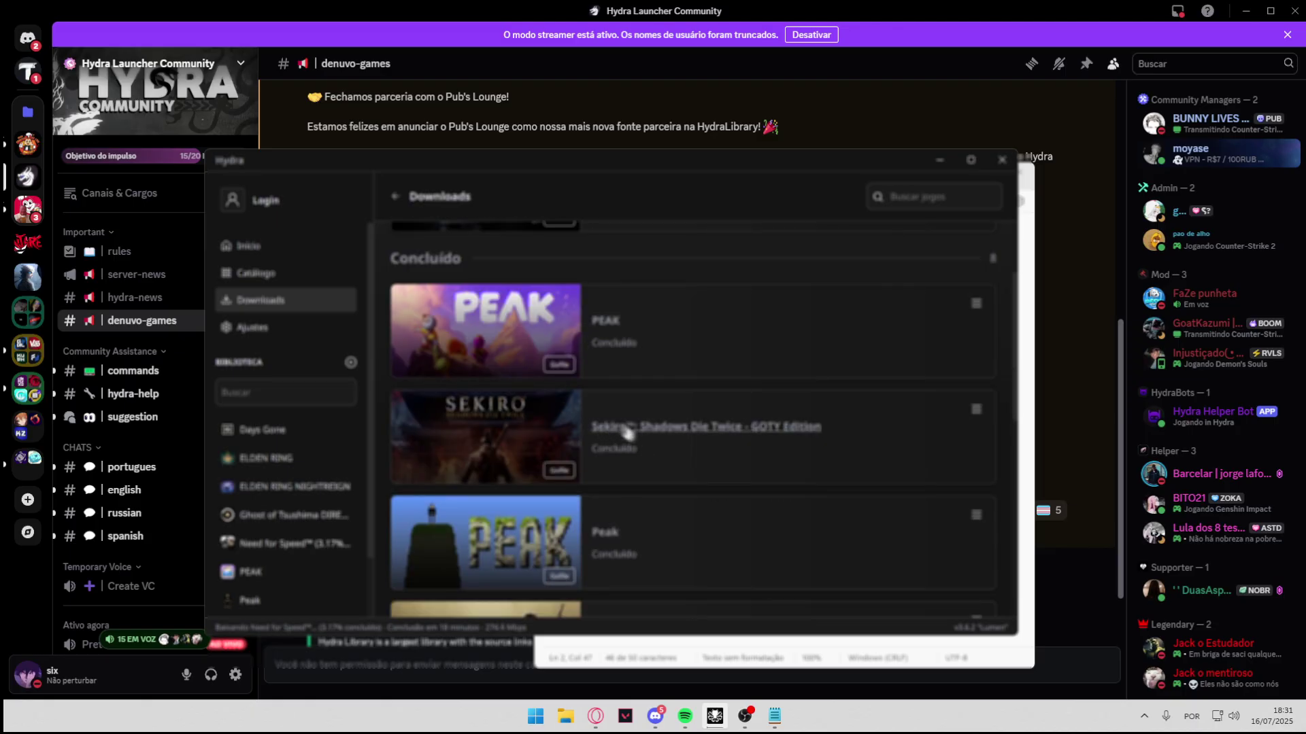
Look through the Denuvo Pub - Free DRM Games catalogue and go back to the downloads list
click(257, 272)
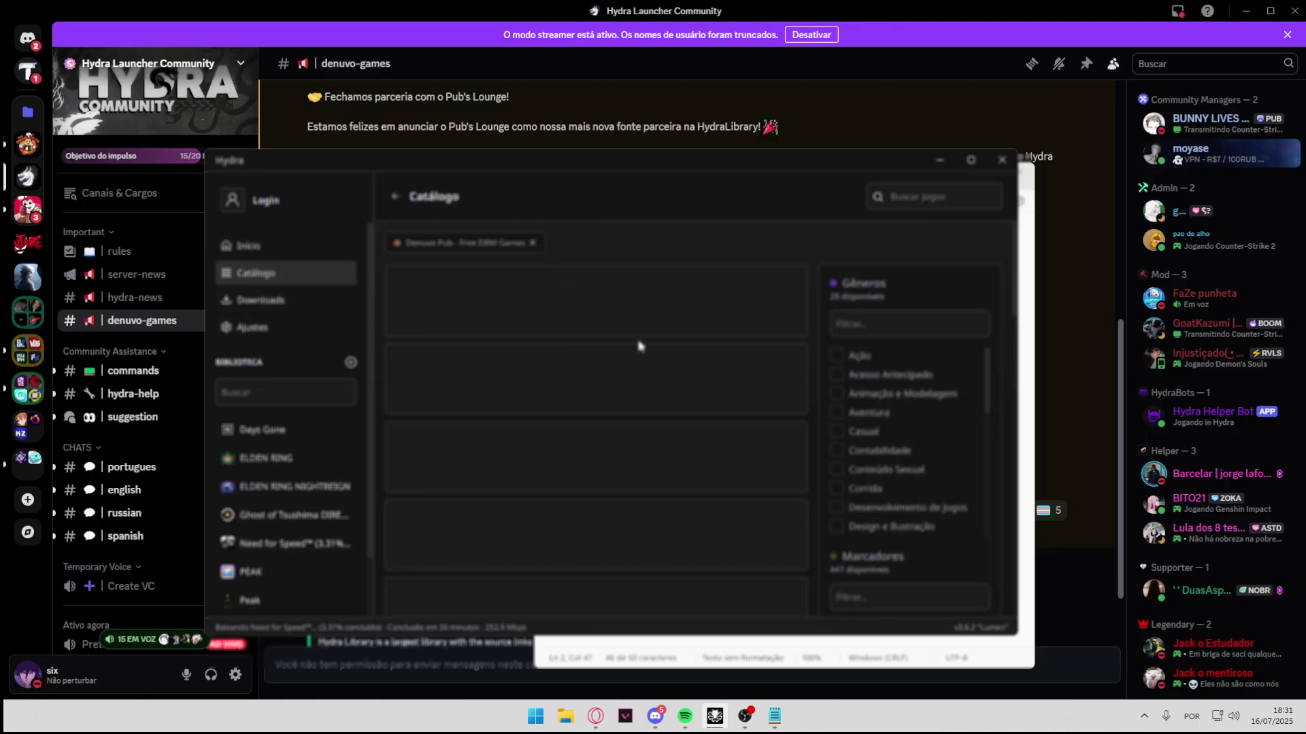
scroll(561, 391, down, 1)
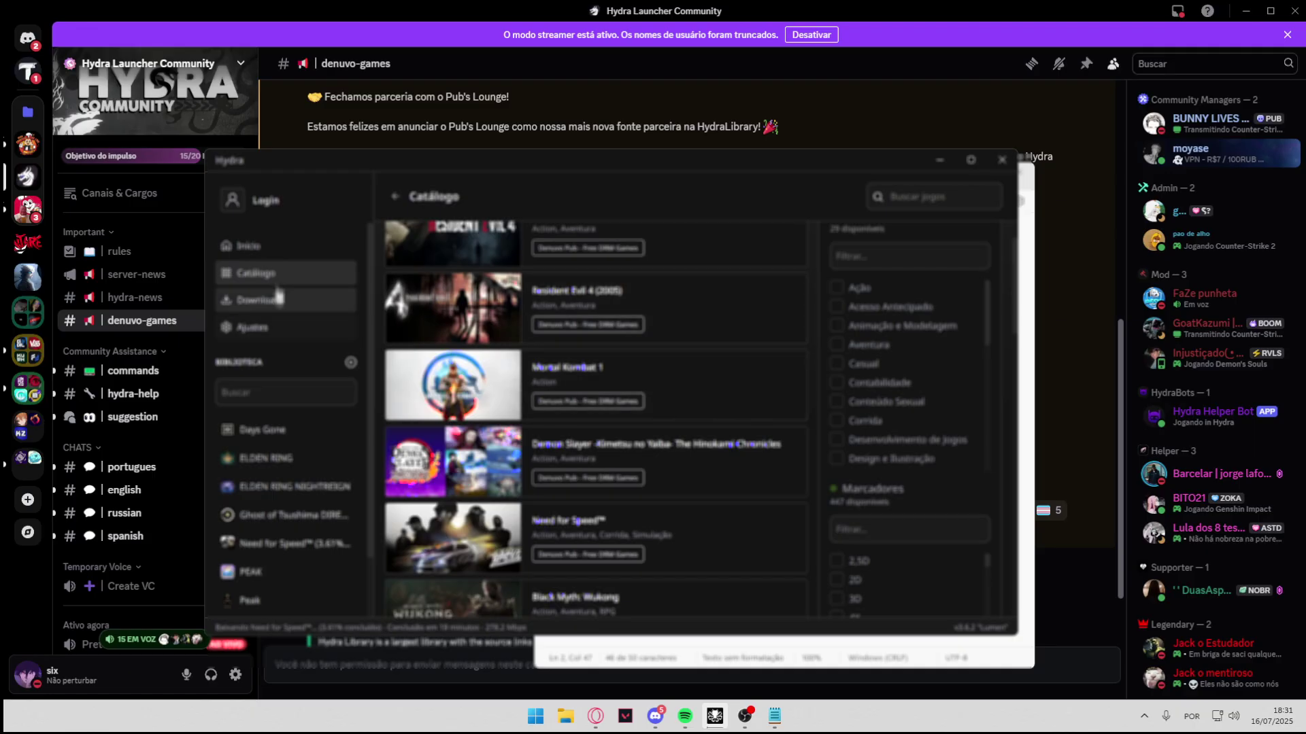
scroll(691, 291, down, 2)
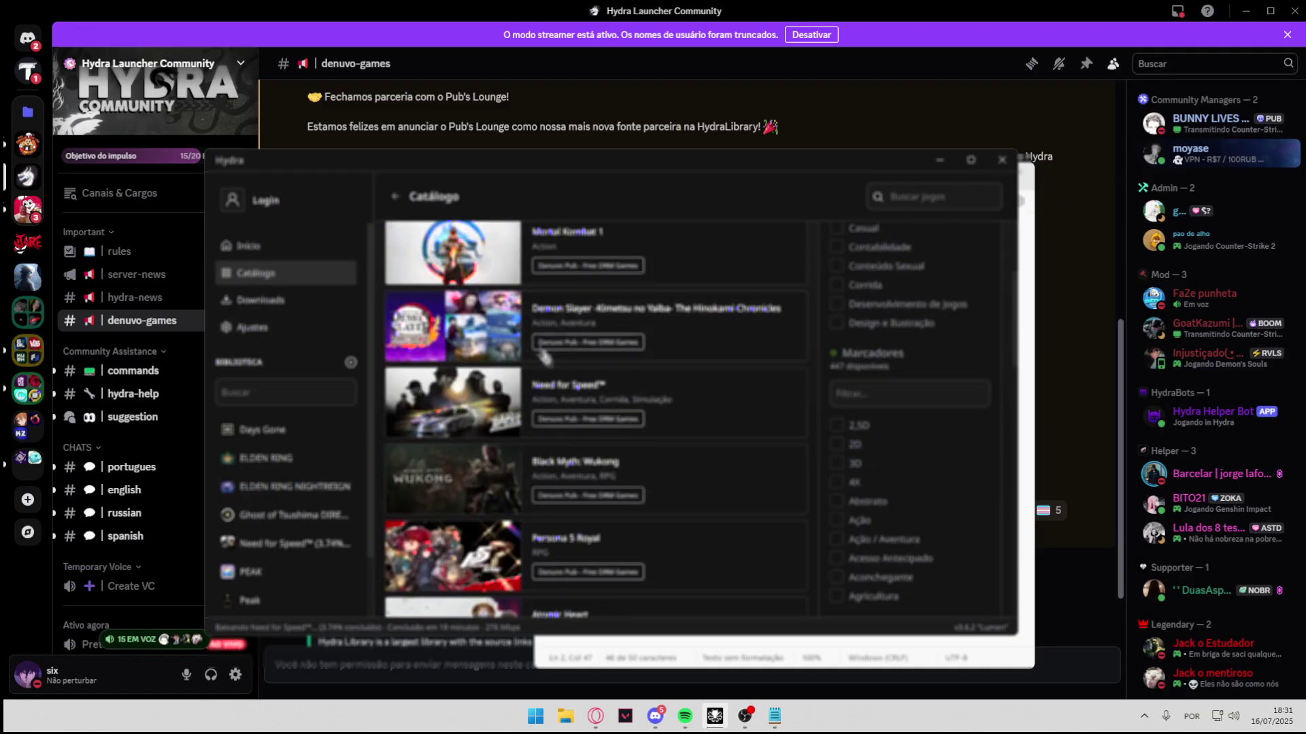
scroll(691, 291, up, 3)
click(393, 197)
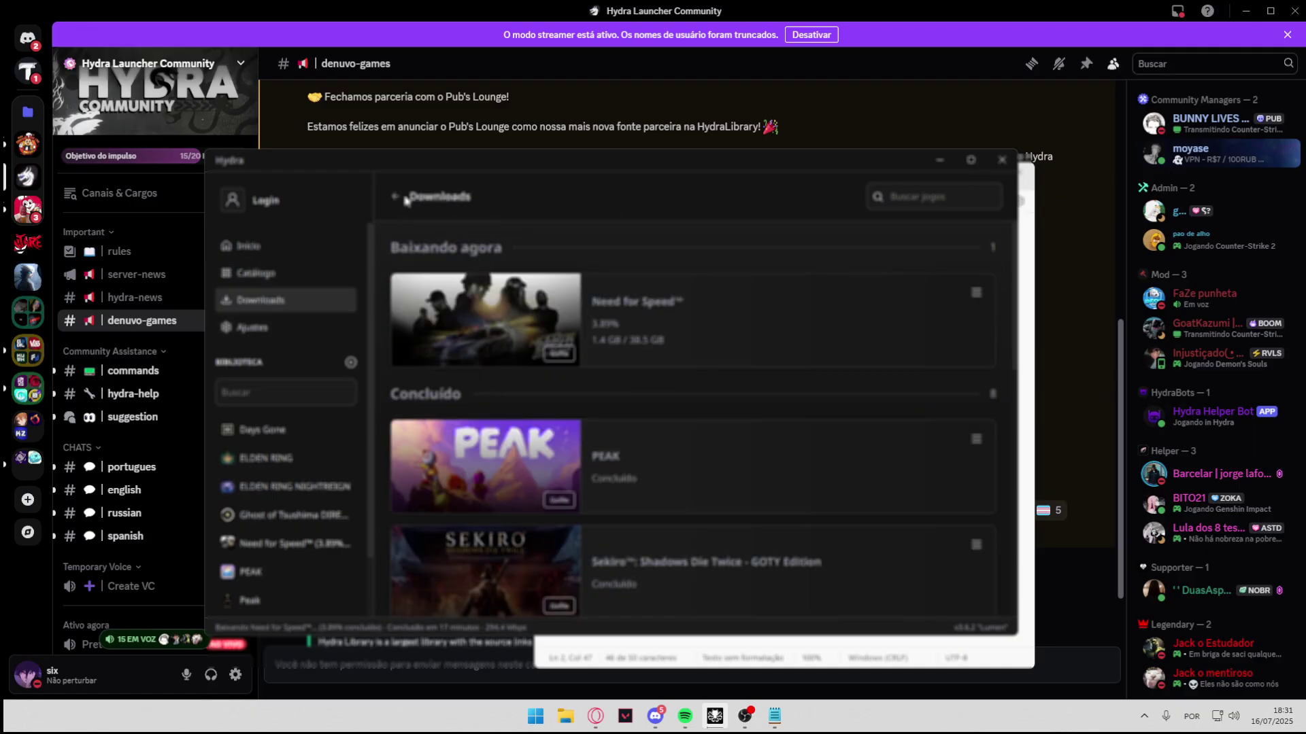
Remove the Denuvo Pub - Free DRM Games filter from the catalogue and look through the unfiltered games before returning to the downloads
click(258, 273)
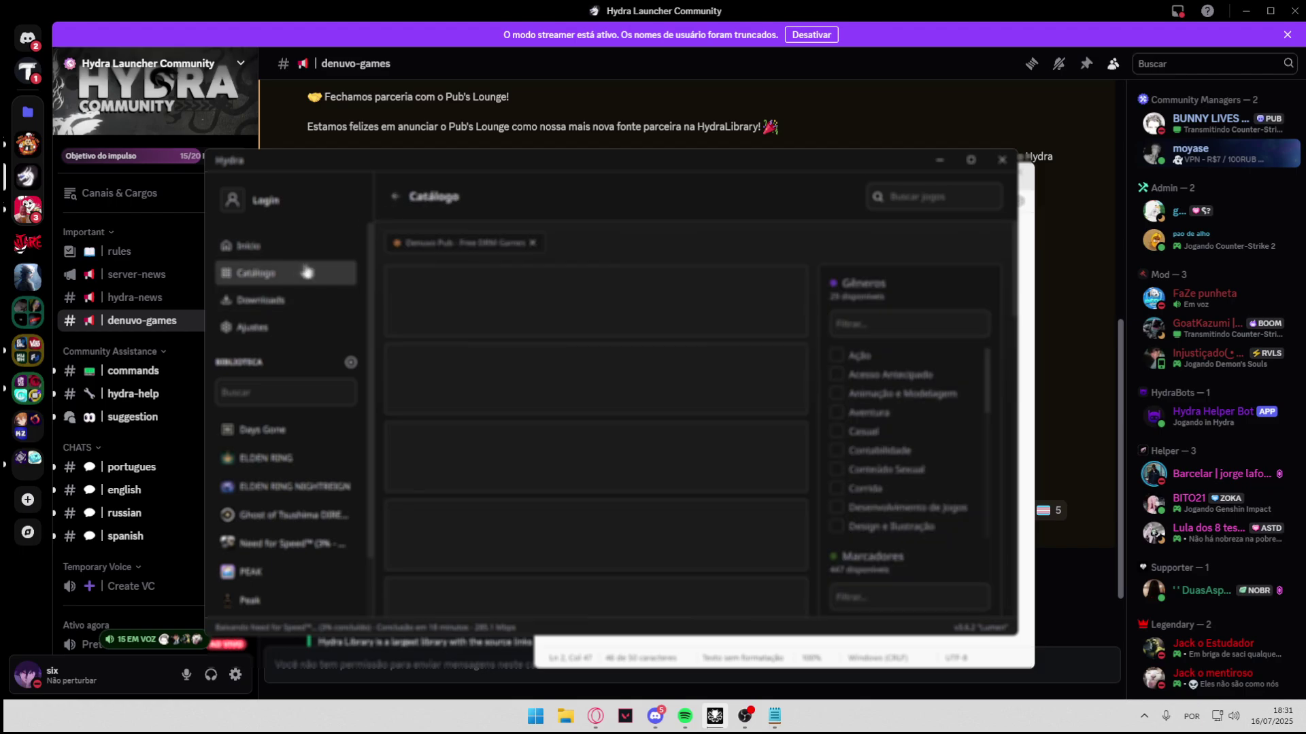
click(532, 248)
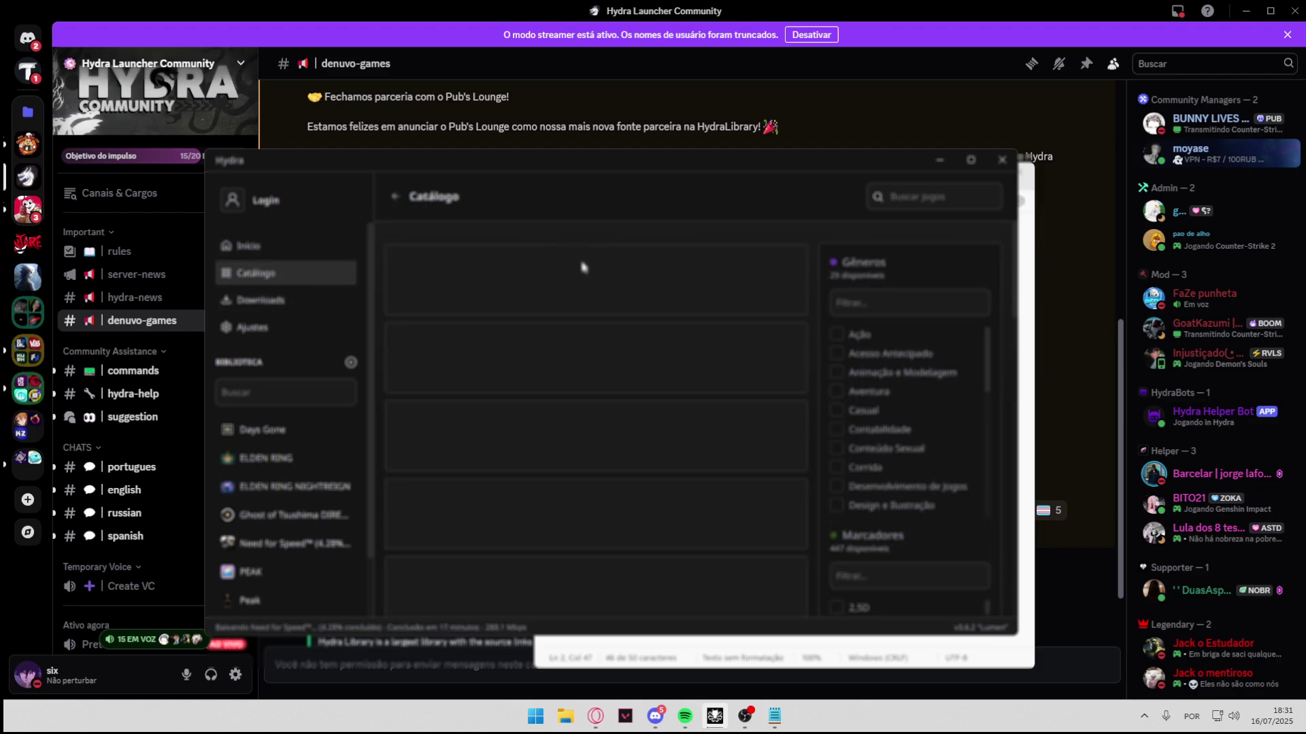
scroll(595, 341, down, 3)
scroll(595, 341, down, 2)
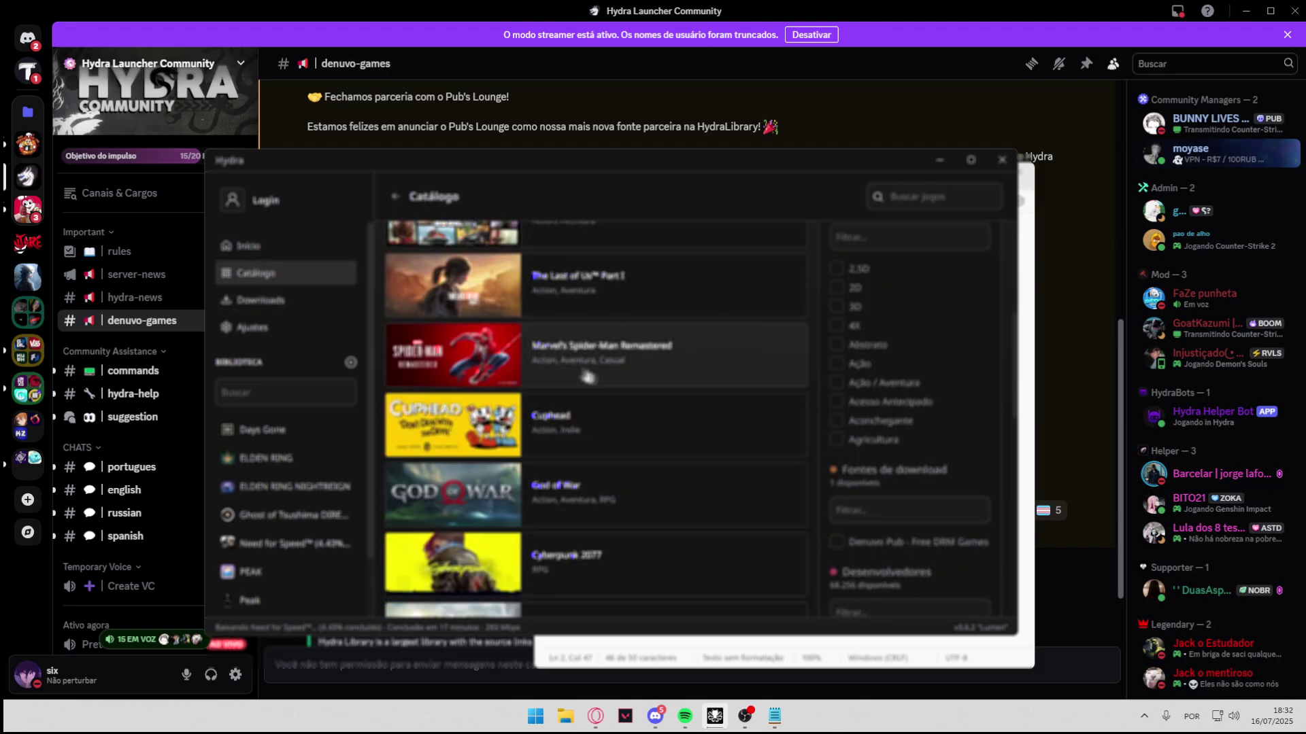
scroll(556, 455, up, 5)
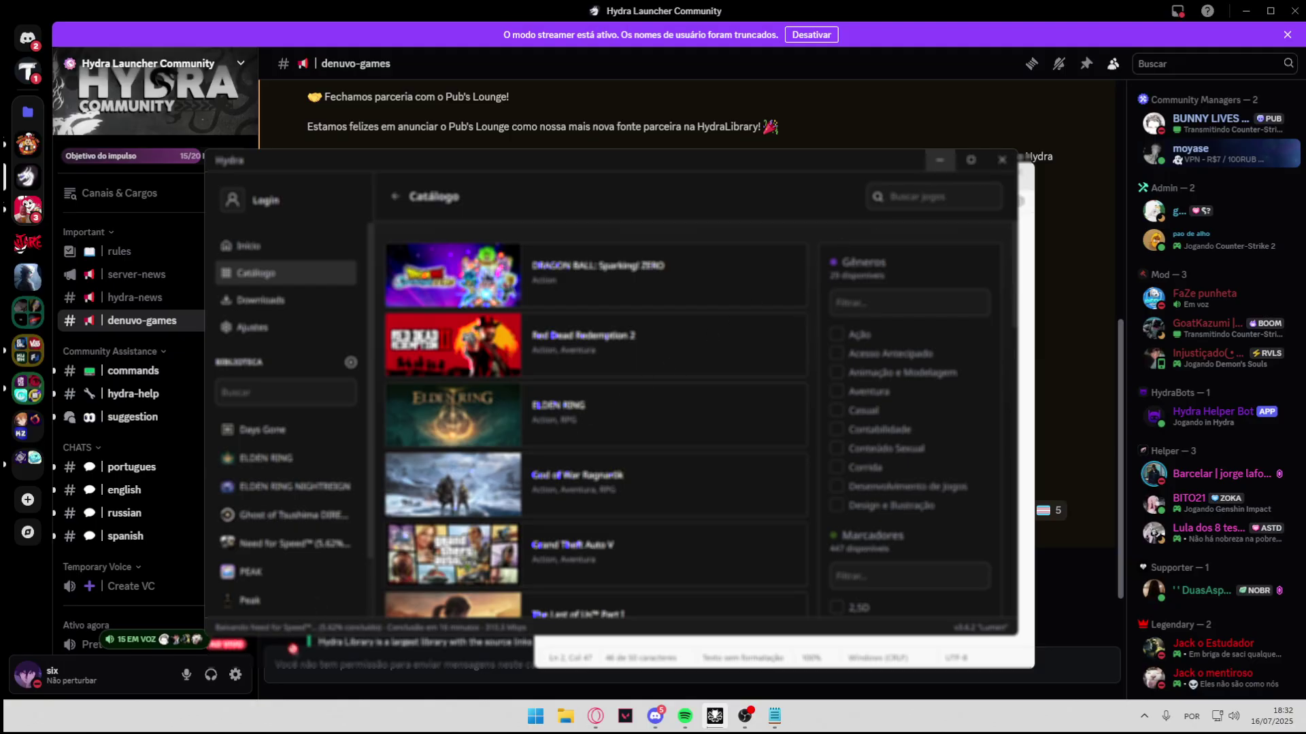
click(352, 628)
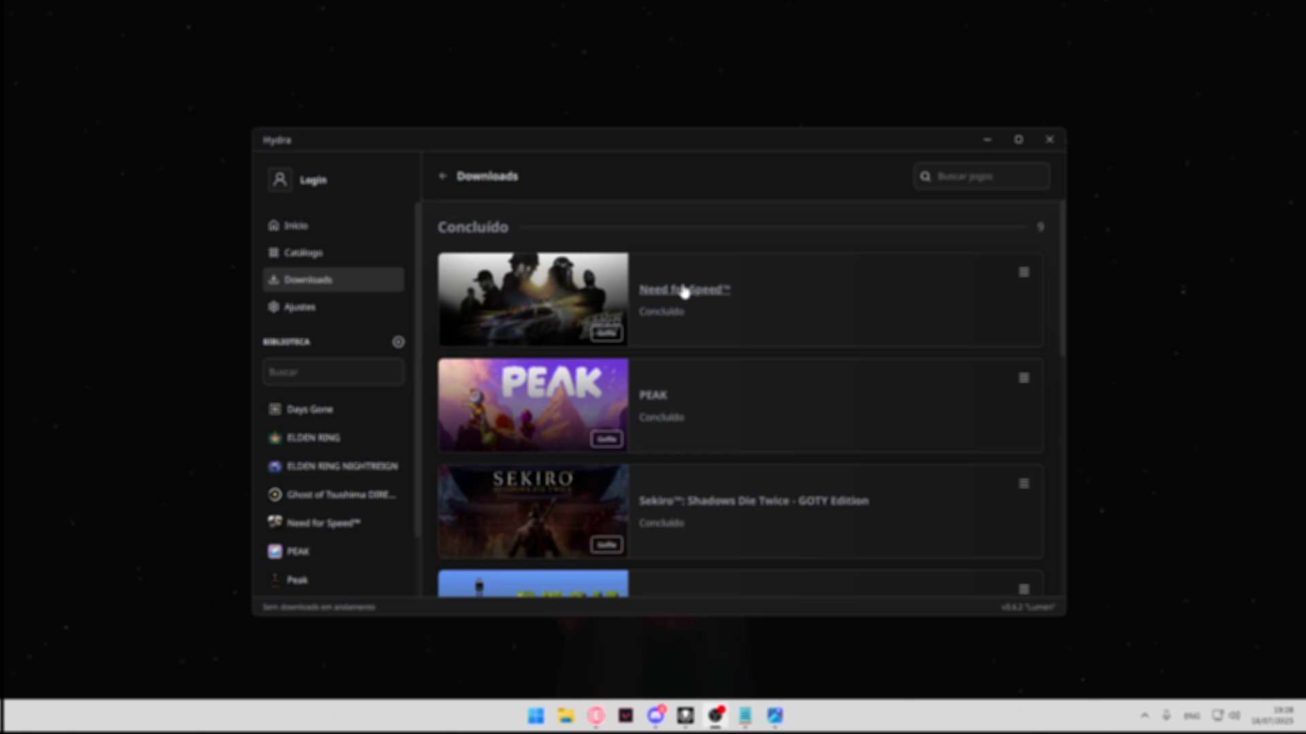
Switch to File Explorer and open the downloaded Need for Speed Unbound v1.0.8.2541 CleanEAFiles folder under JOGOS (E:), GAMER DRINKS, drinks
click(575, 721)
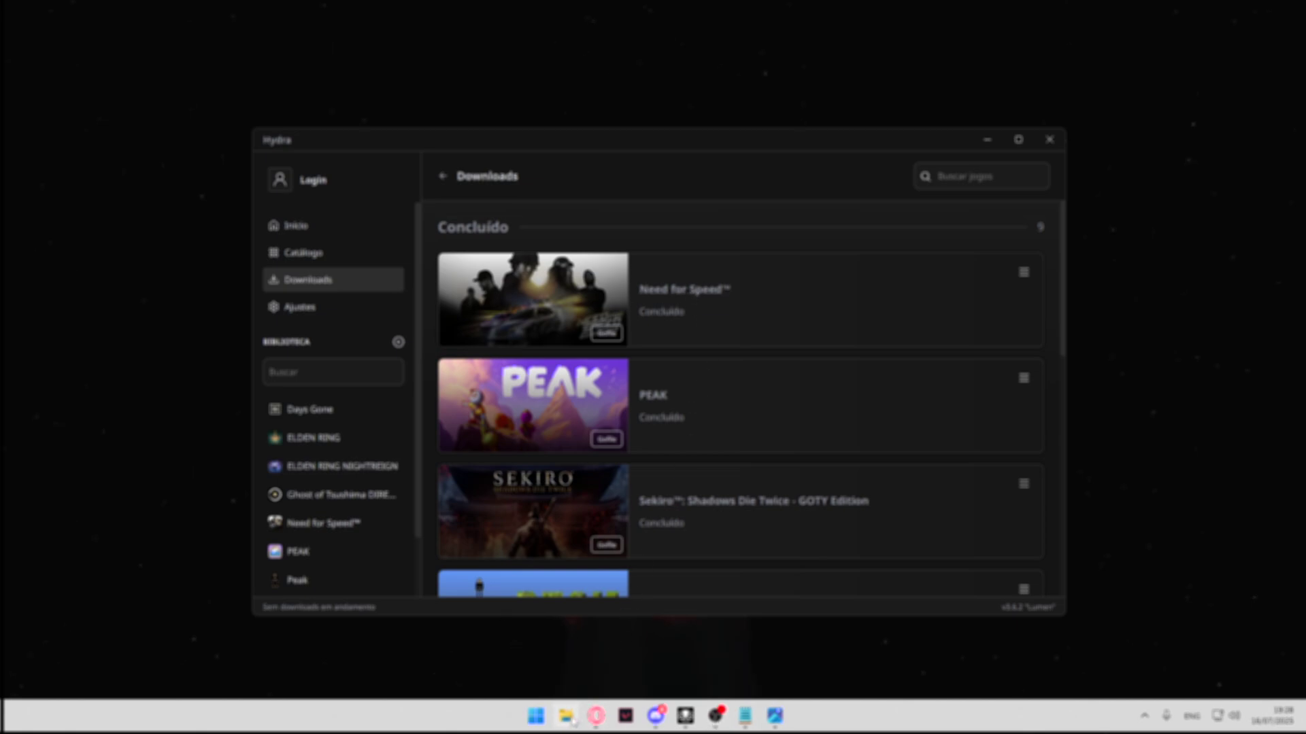
click(72, 406)
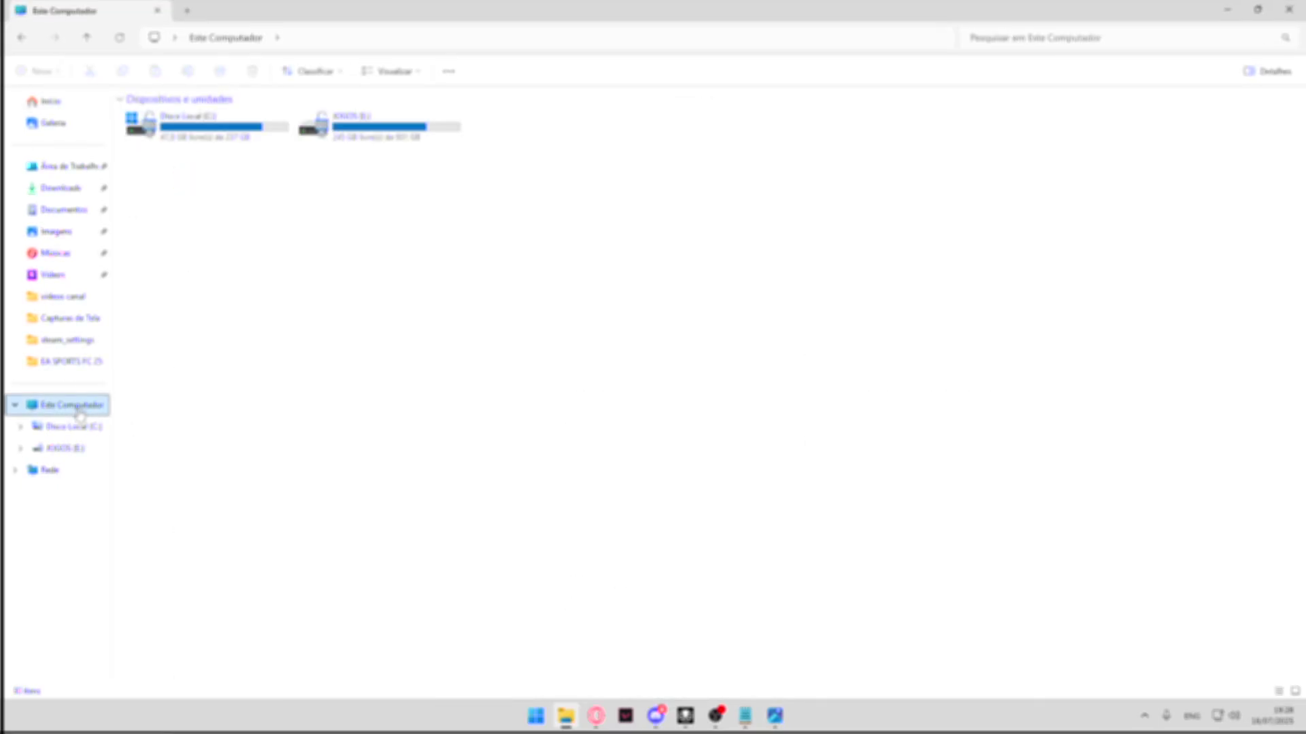
double_click(374, 137)
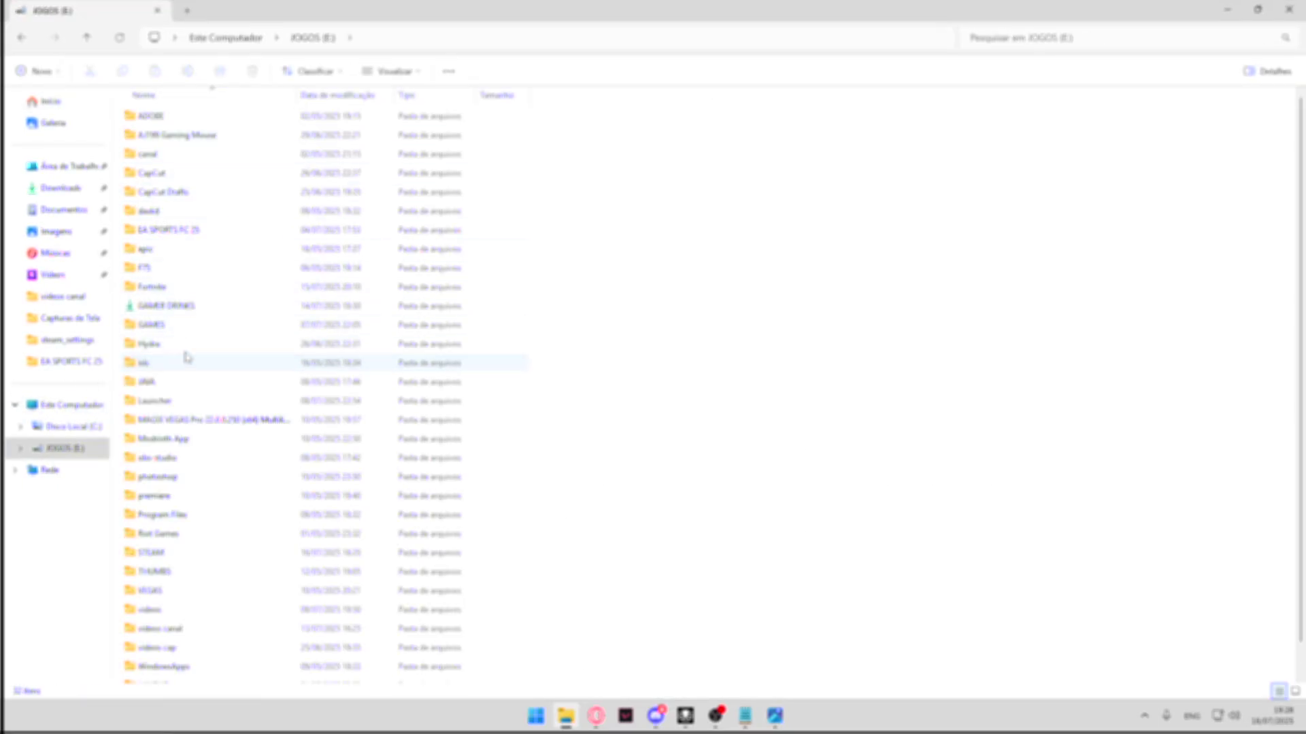
click(192, 326)
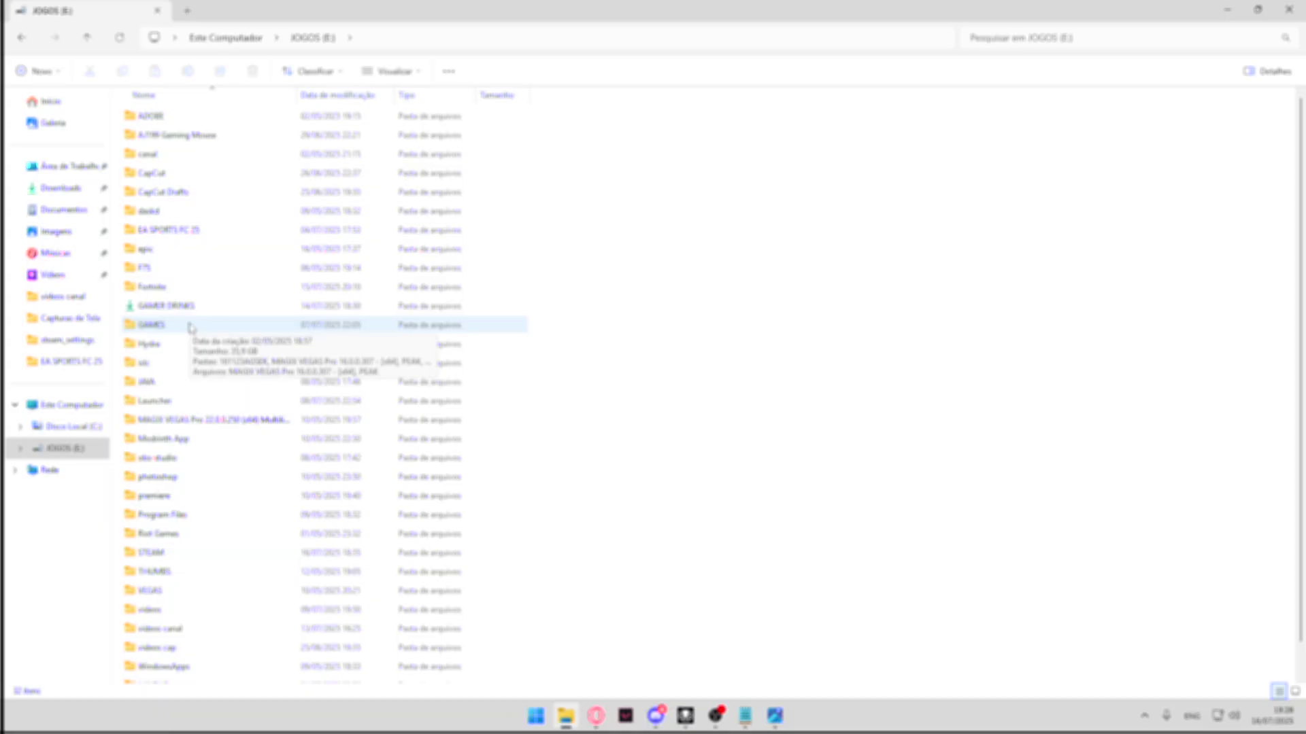
double_click(166, 306)
double_click(201, 121)
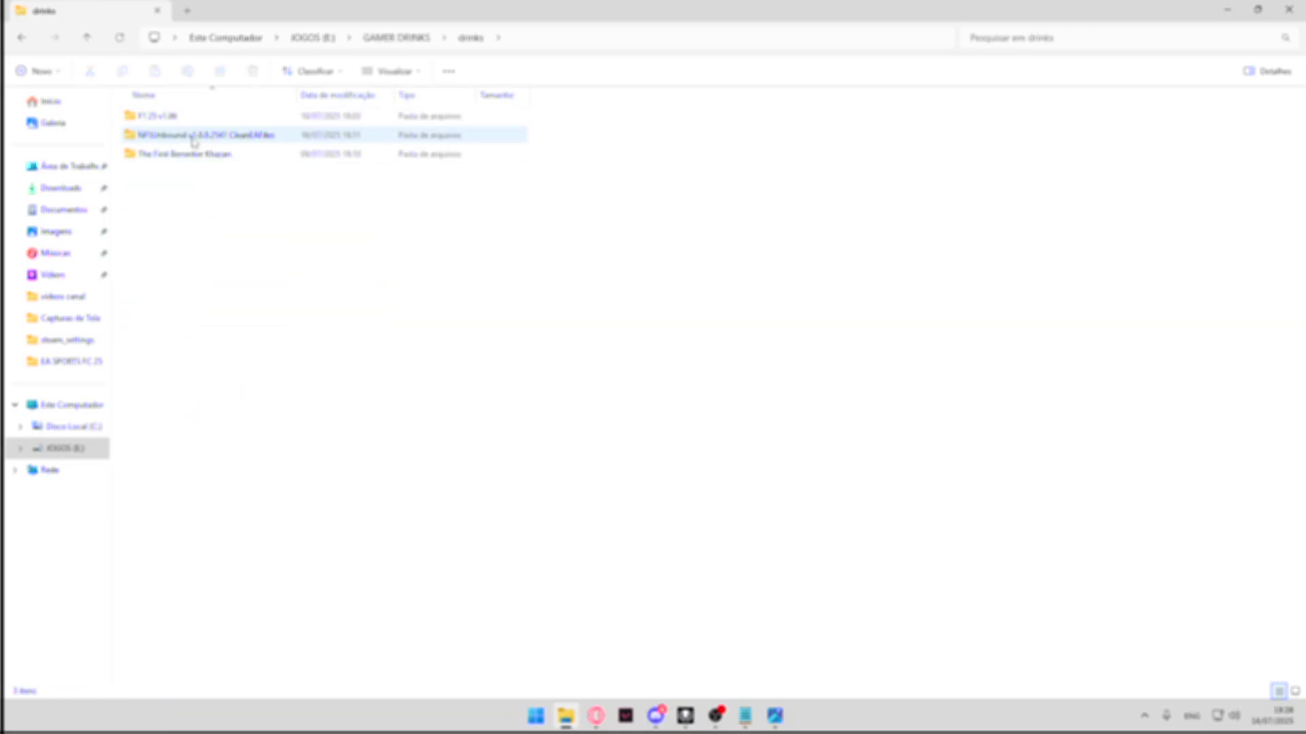
double_click(185, 138)
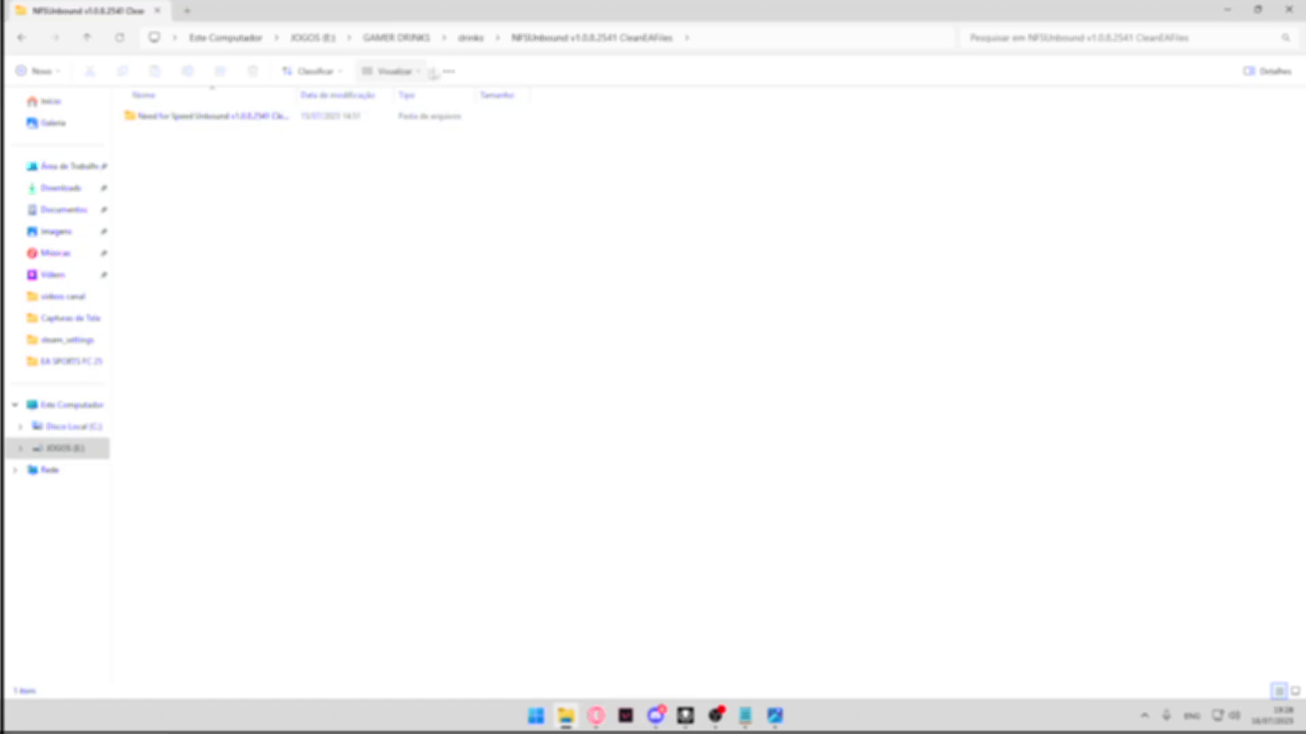
double_click(245, 117)
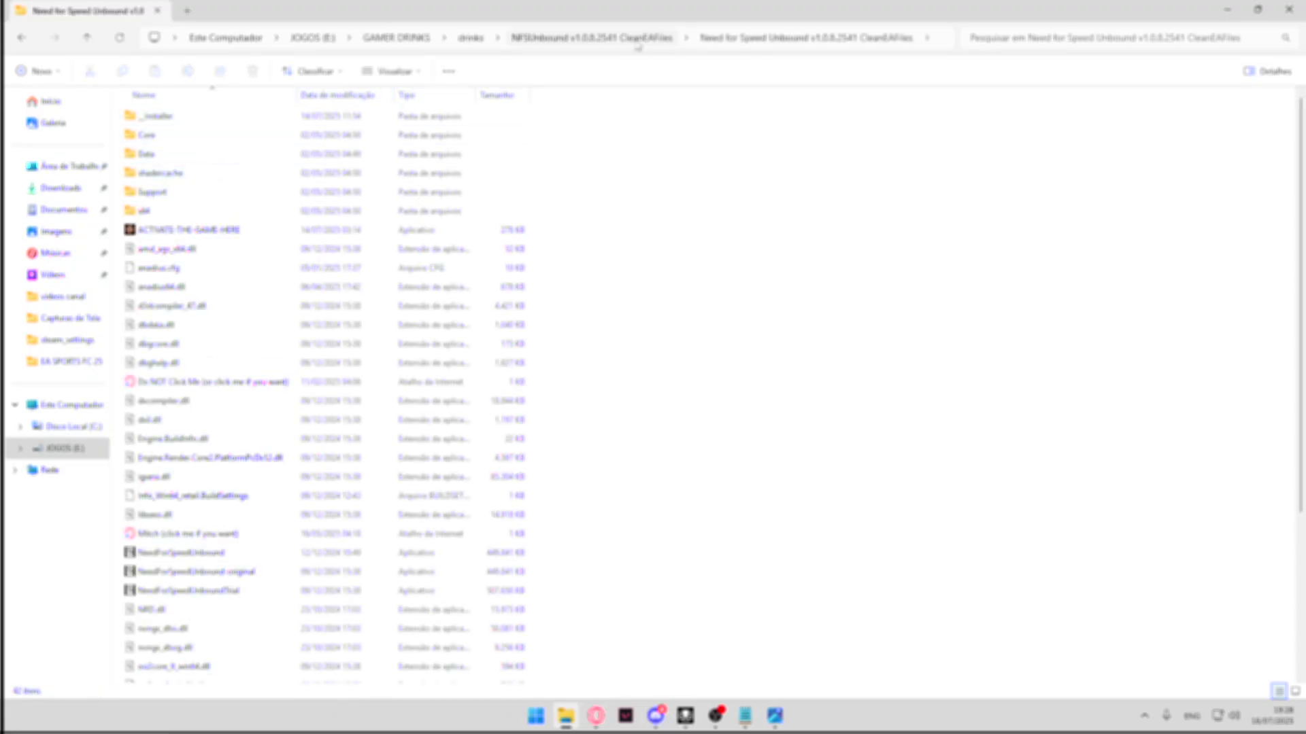
Go up one folder level and view the properties of the Need for Speed Unbound game folder to check its size
click(629, 40)
right_click(204, 124)
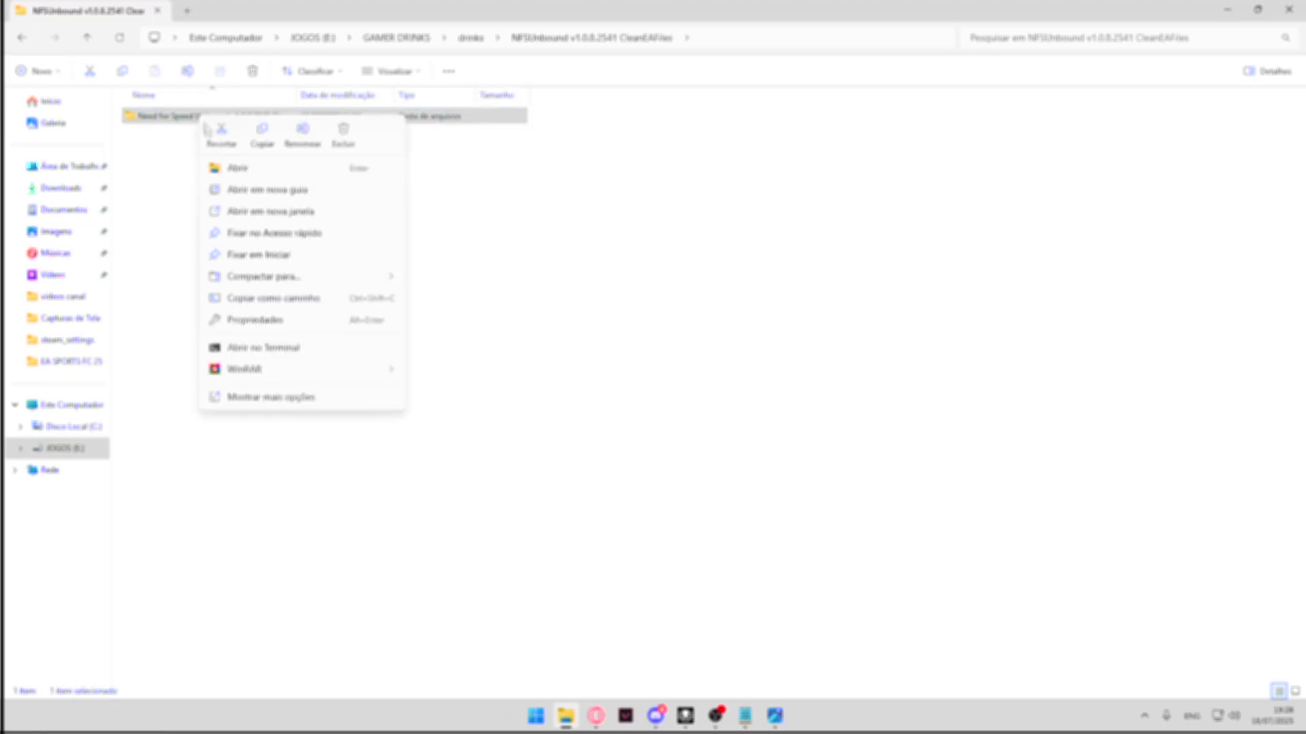
click(291, 400)
click(291, 406)
drag(359, 133, 793, 130)
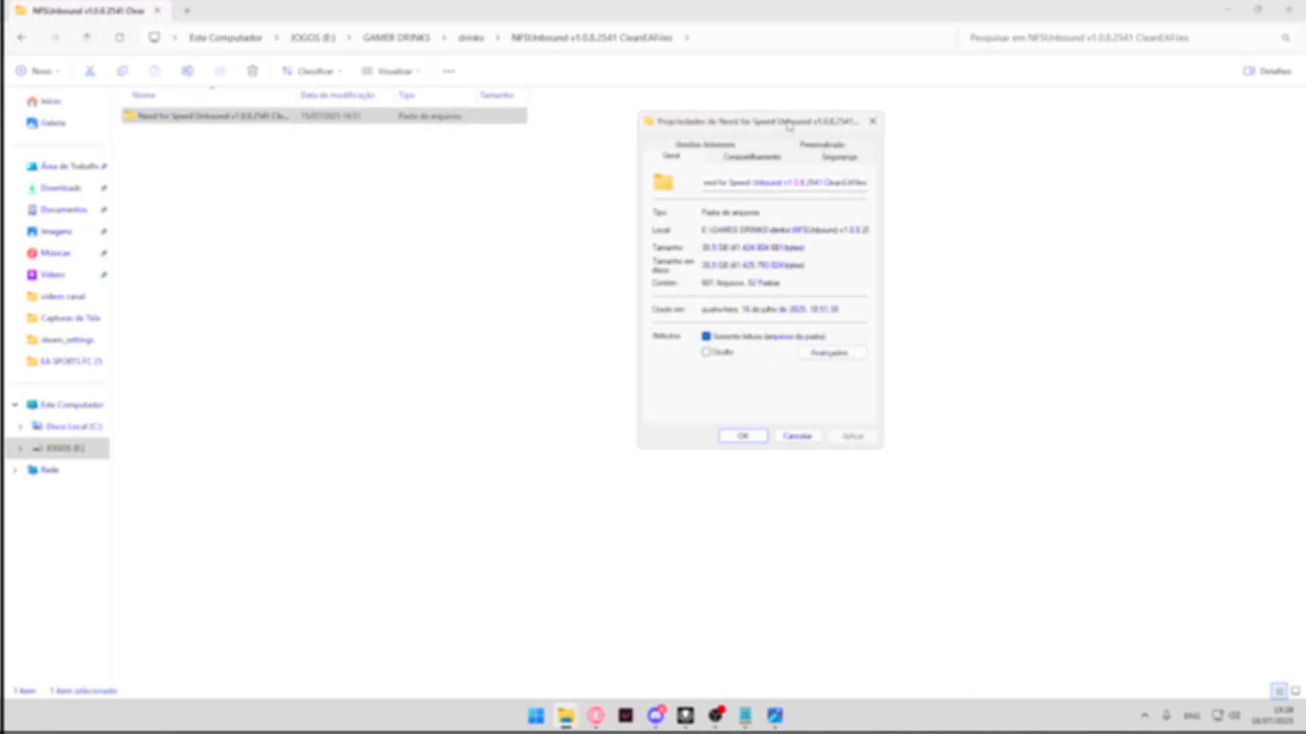
Open the Need for Speed Unbound game folder, capture a screenshot of its files together with the properties window, and minimize File Explorer
double_click(319, 121)
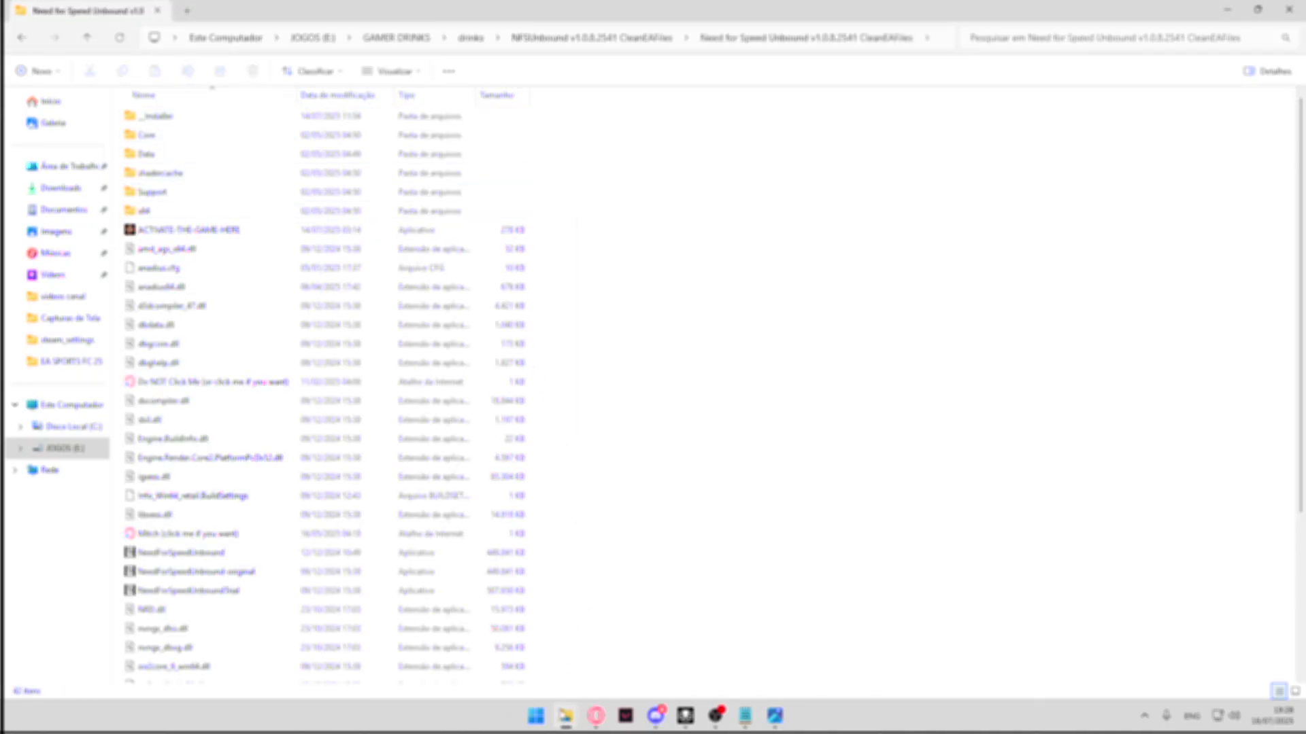
mouse_move(566, 715)
click(636, 642)
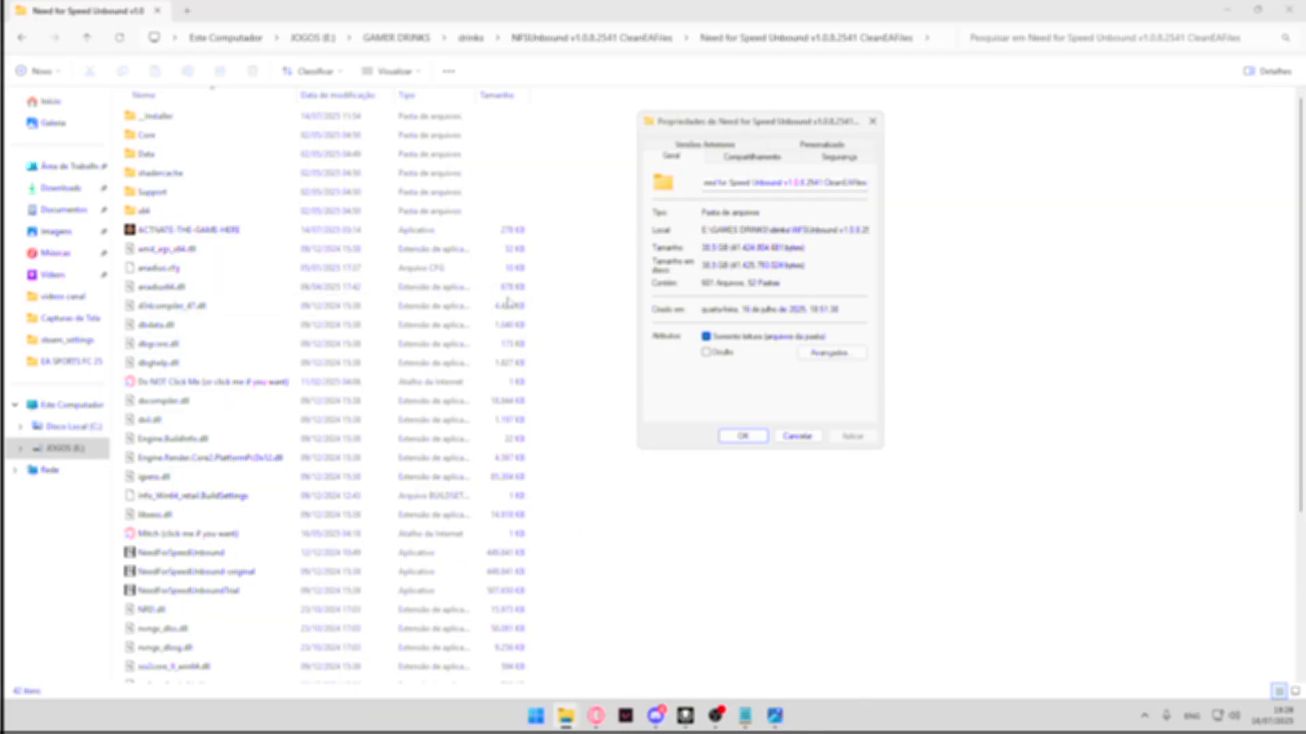
key(super+shift+s)
drag(4, 2, 1157, 633)
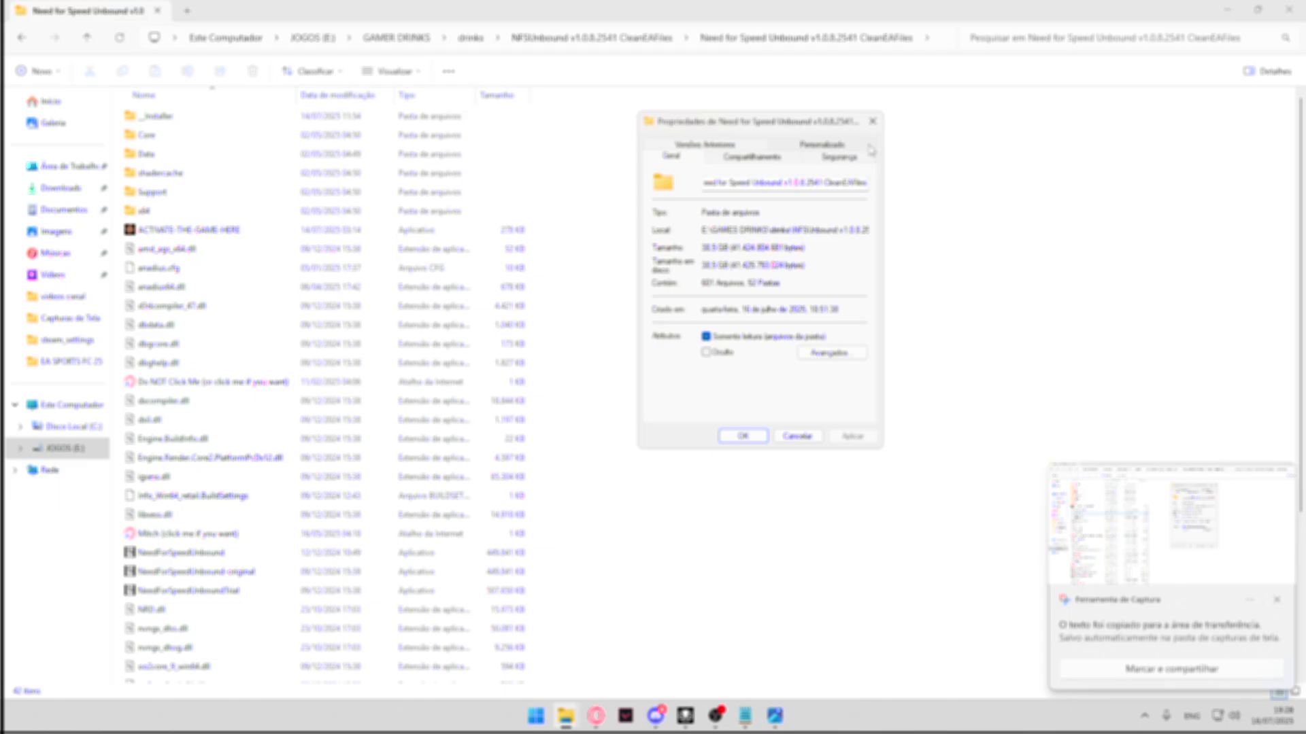
click(1225, 11)
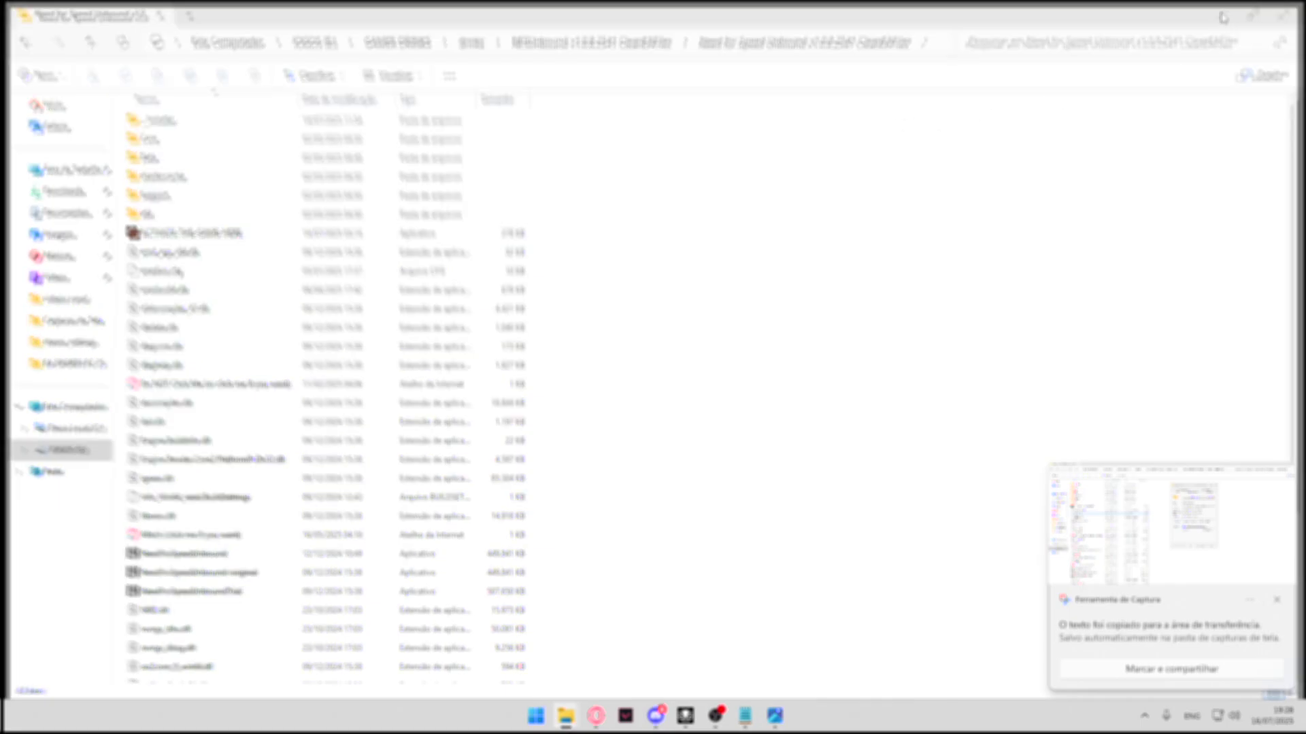
Switch to Discord, look at the Pub's Lounge server and return to The Free Pub server
key(alt+Tab)
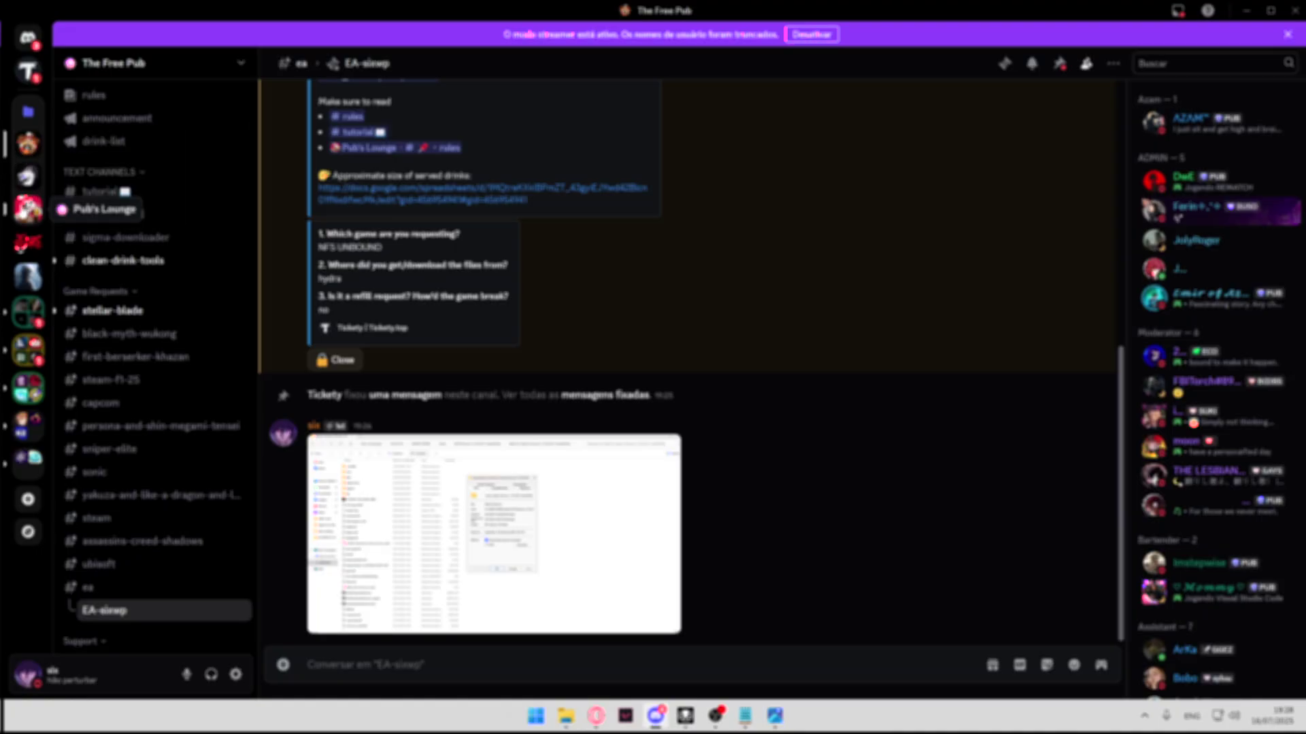
click(30, 210)
scroll(144, 222, up, 3)
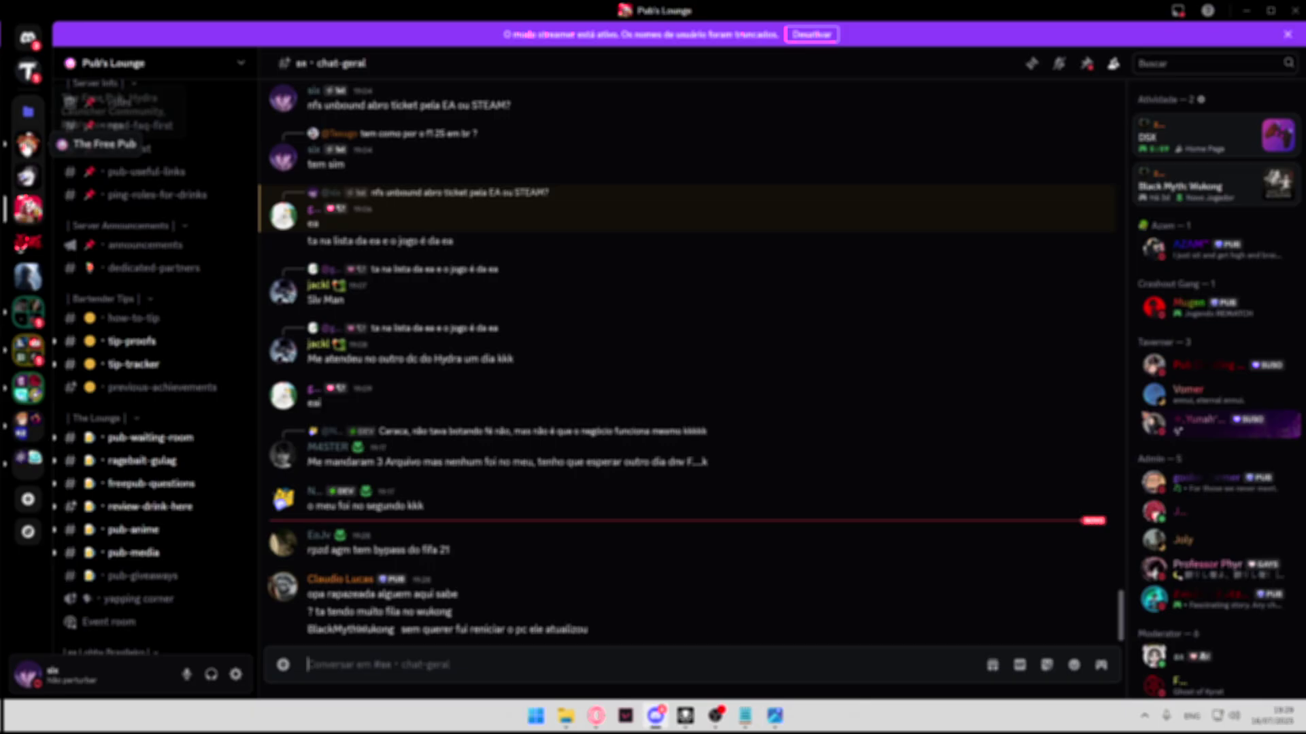
click(28, 143)
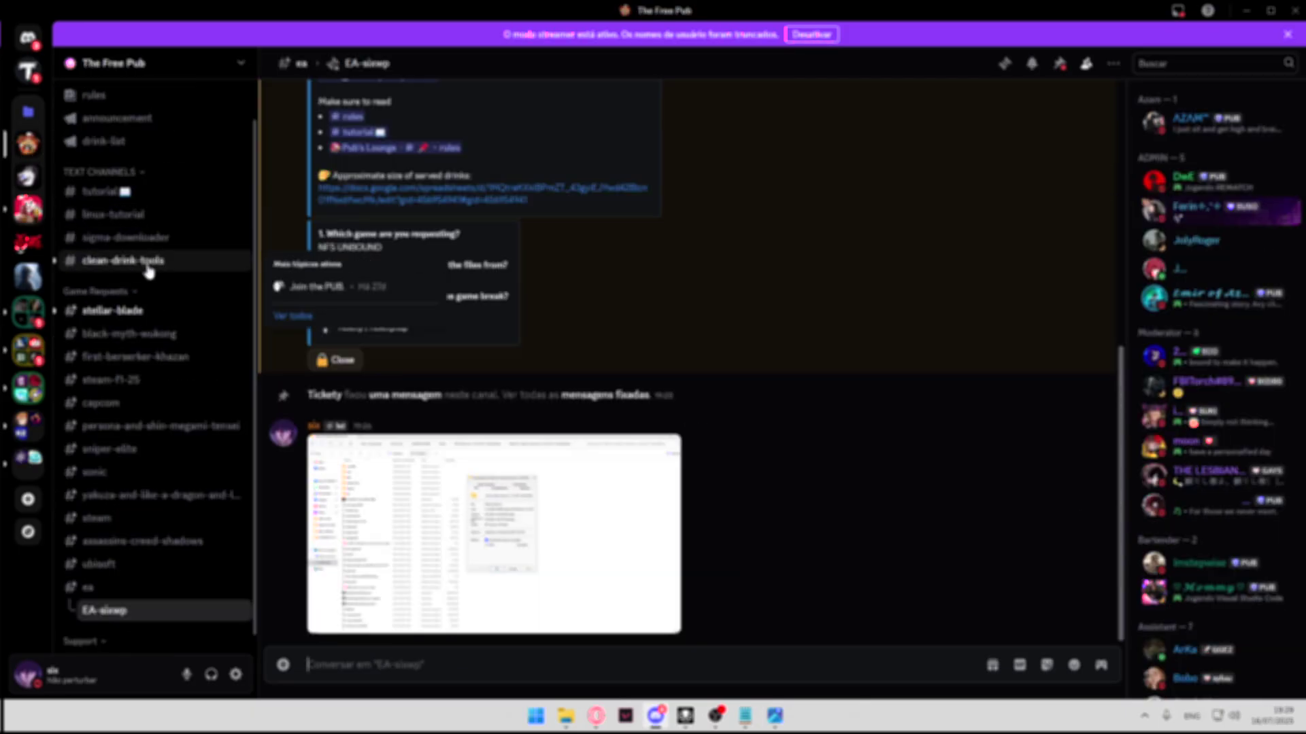
Review the filled-in EA request form for the ea channel and the game folder screenshot posted in the EA ticket thread
click(98, 589)
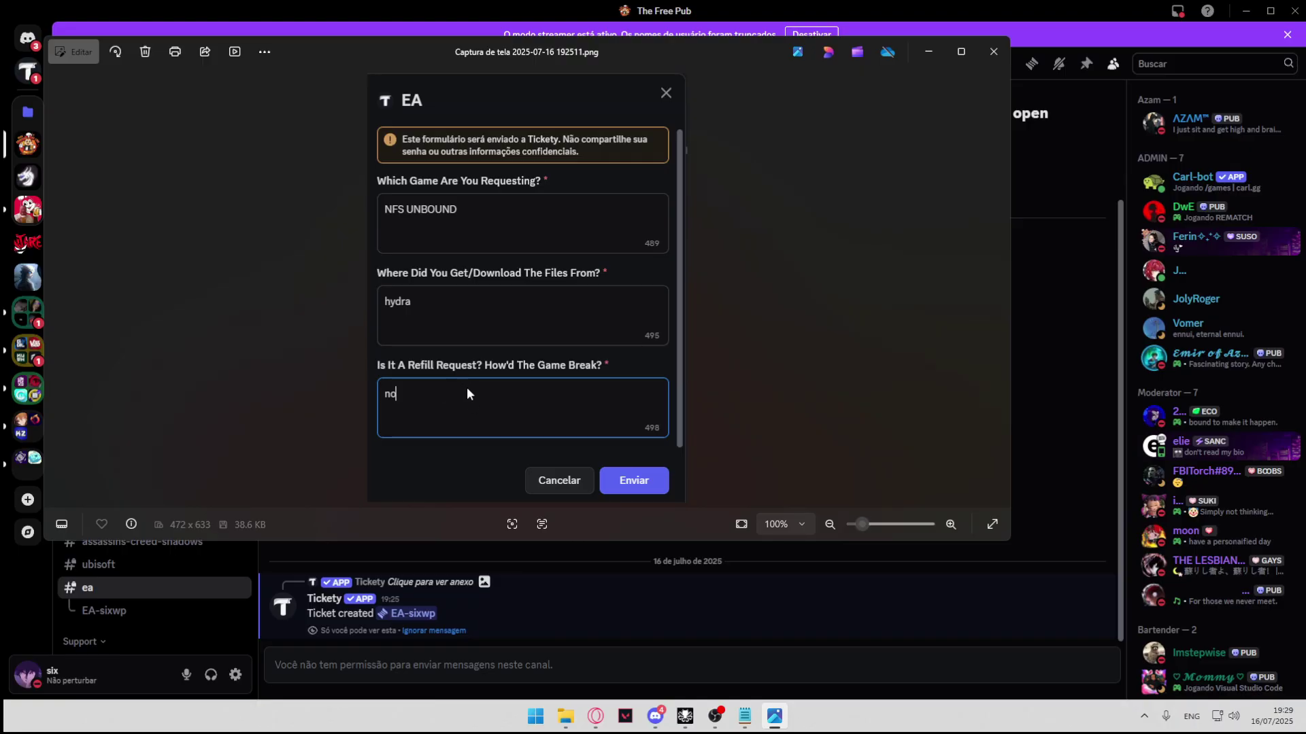
click(992, 53)
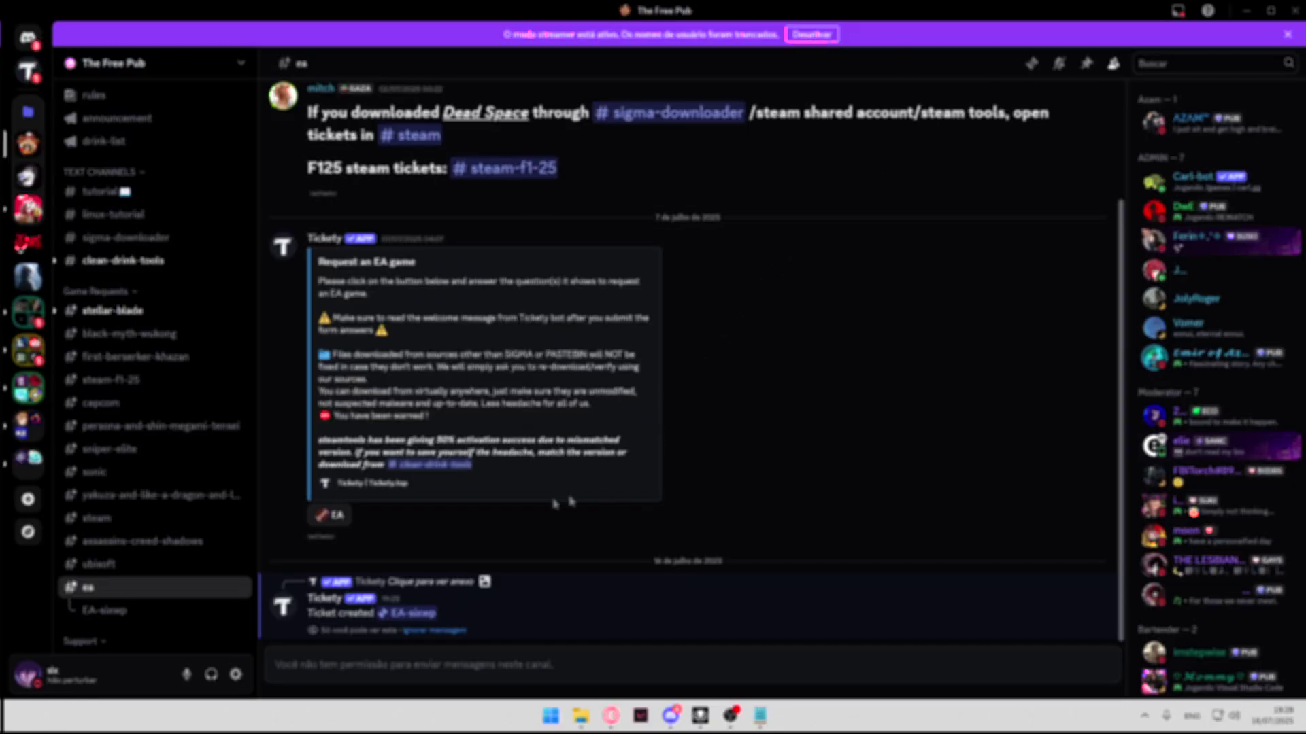
click(197, 610)
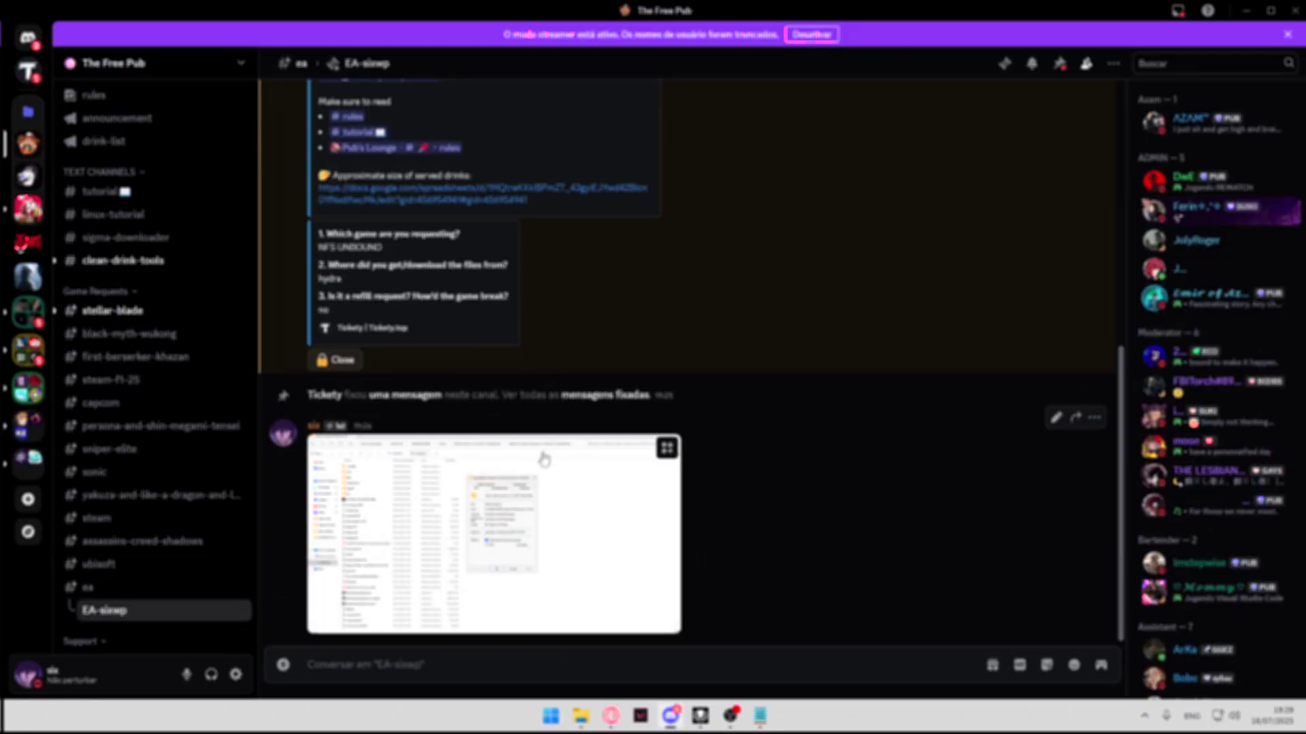
click(354, 517)
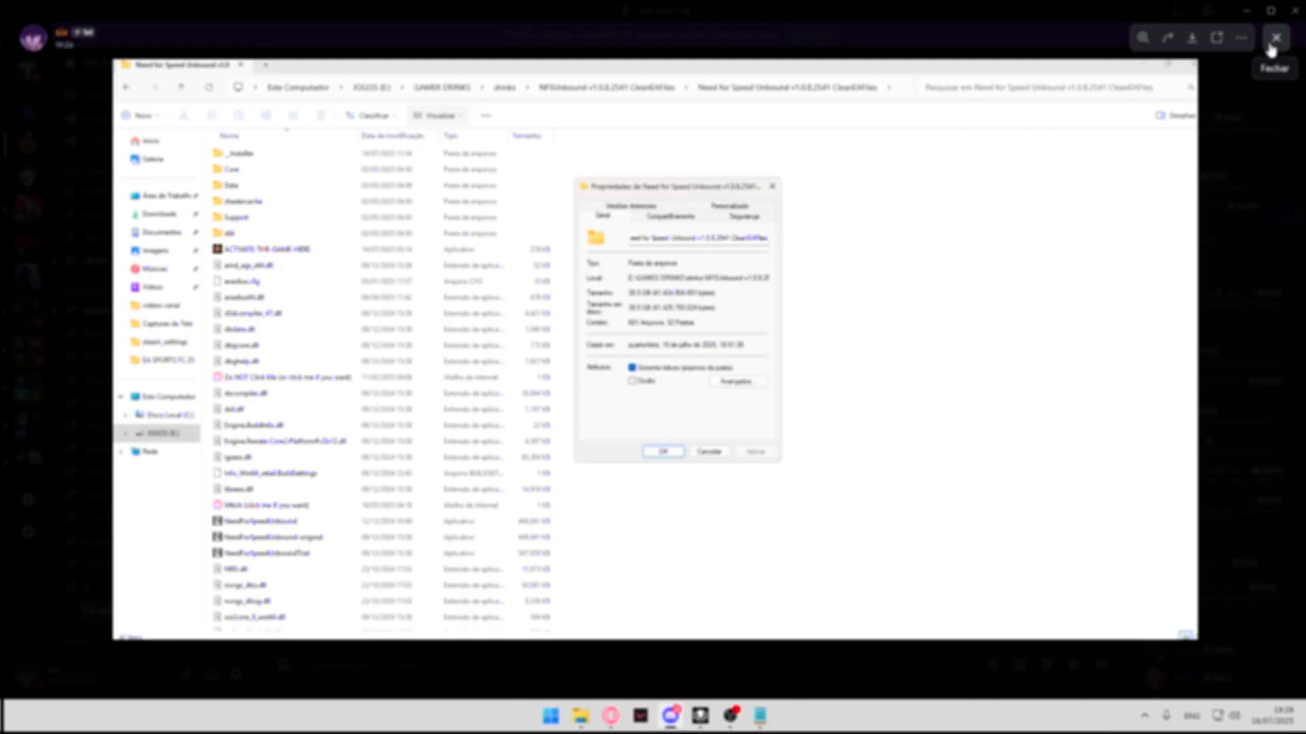
click(1276, 38)
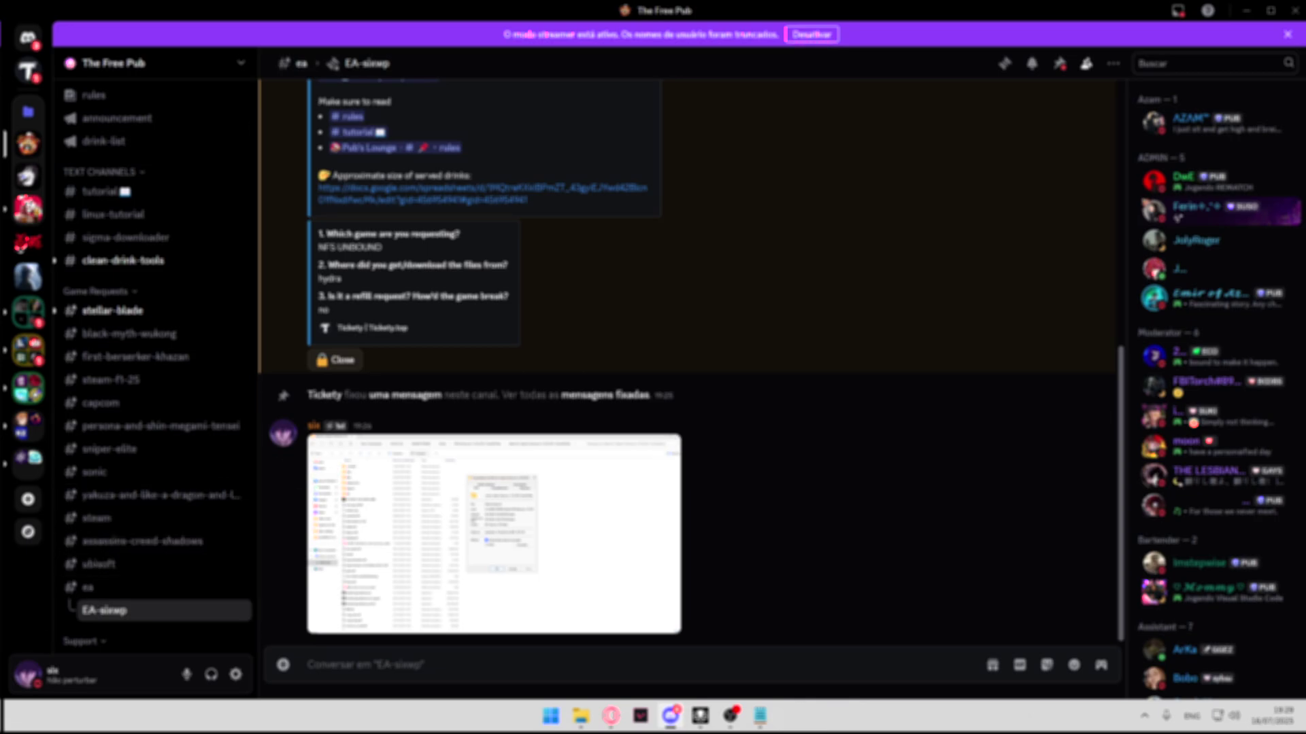
Go to The Free Pub's drink-list channel and look through the game request channels
key(ctrl+[)
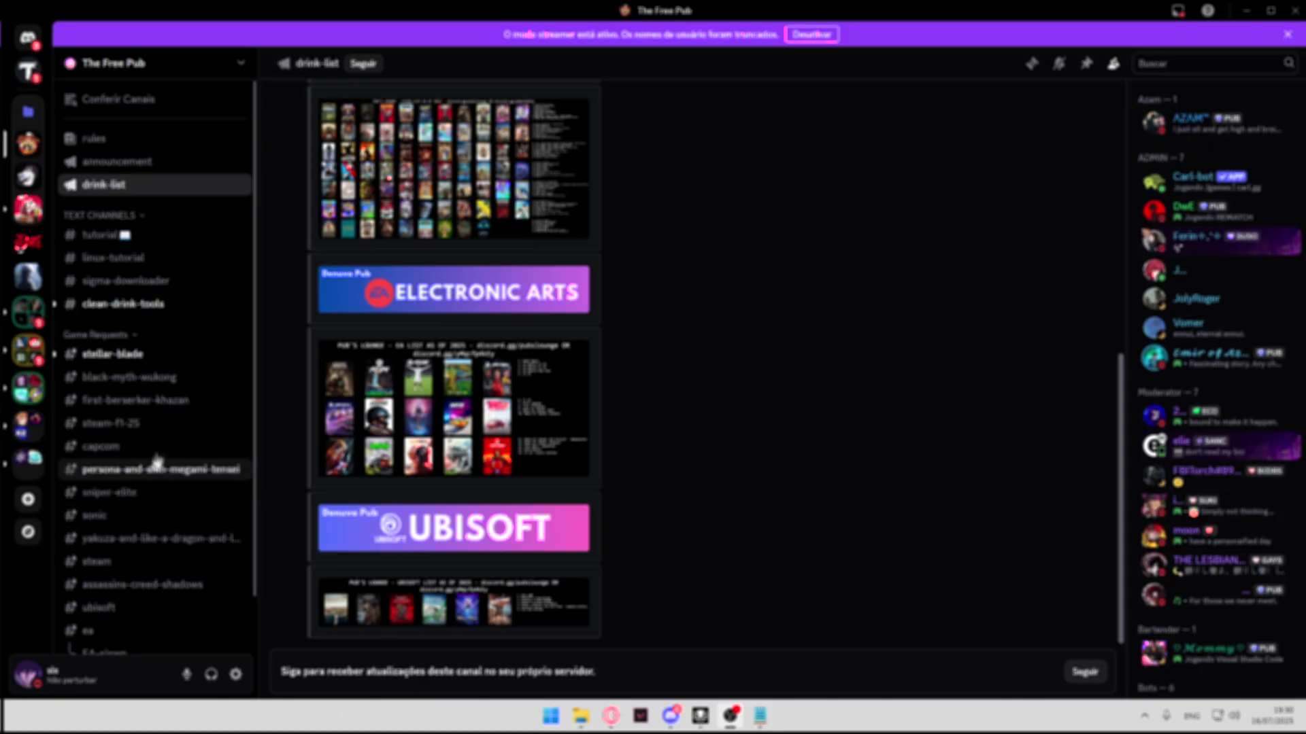
scroll(170, 442, down, 2)
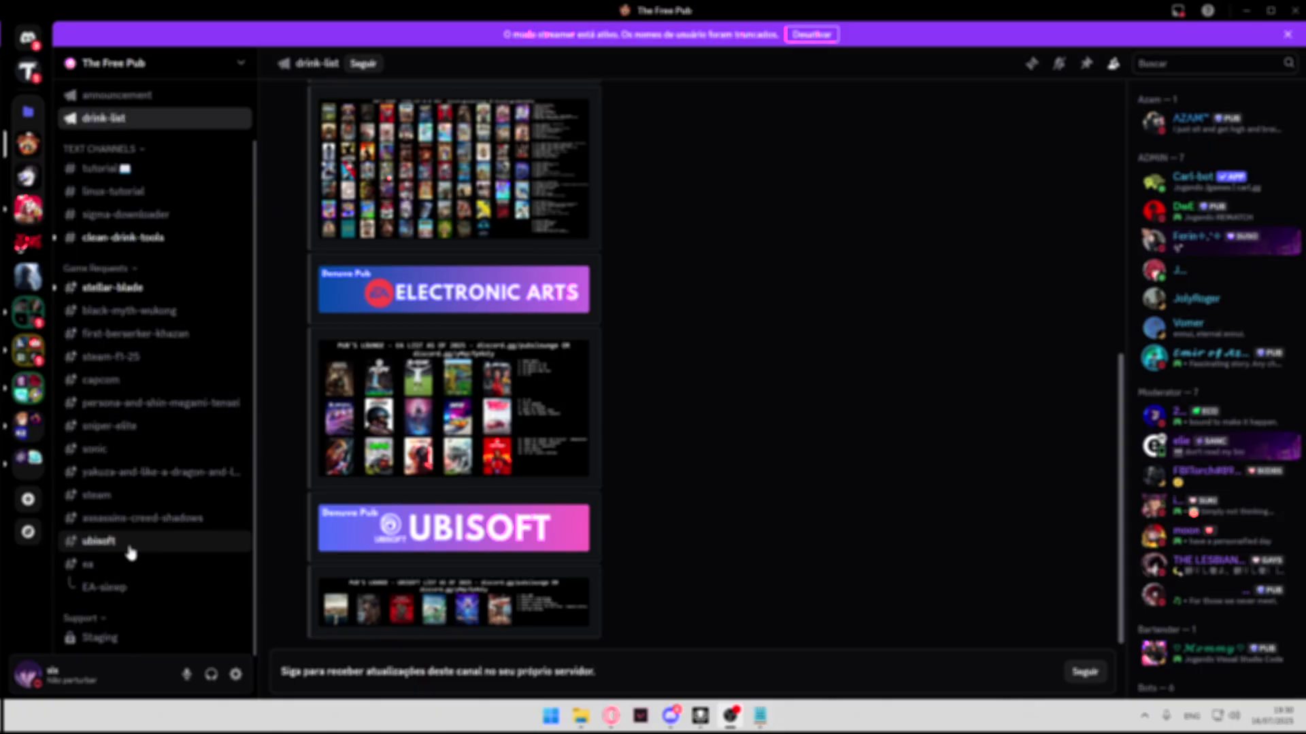